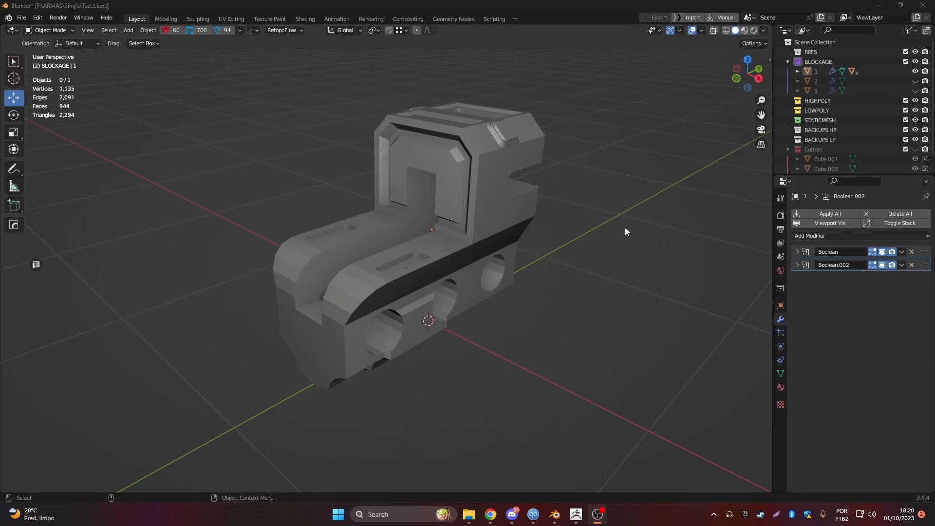
# - Examine object 1's shape and recessed details from several angles
pyautogui.moveTo(630, 233); pyautogui.dragTo(600, 238, button='middle')
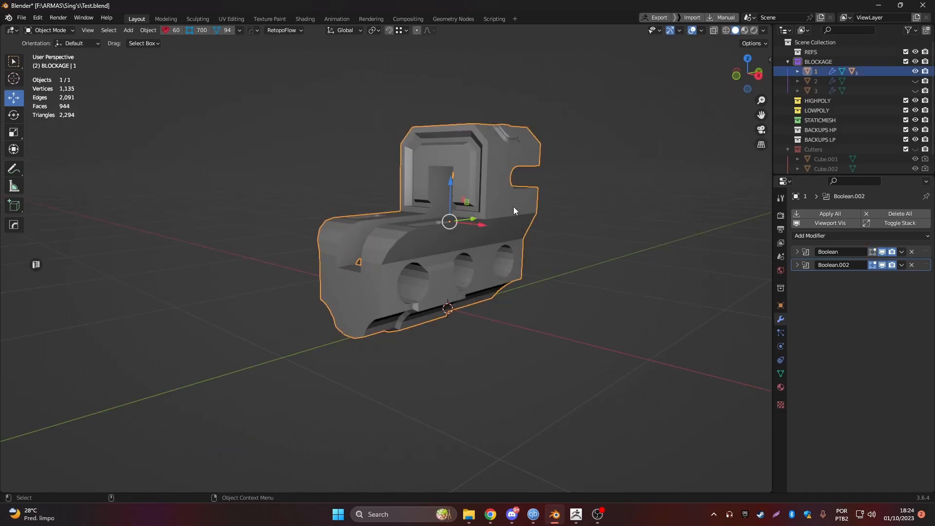
pyautogui.click(587, 168)
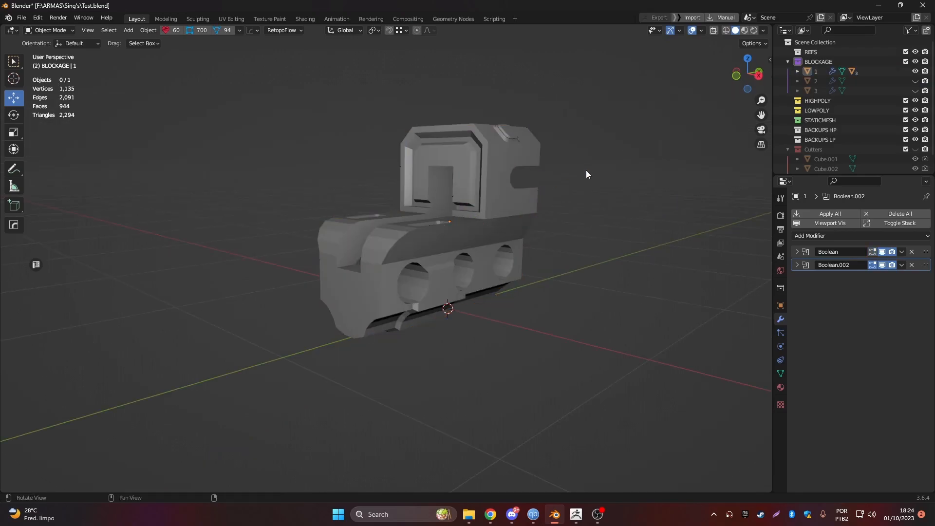
pyautogui.moveTo(588, 169); pyautogui.dragTo(582, 207, button='middle')
pyautogui.moveTo(421, 255); pyautogui.dragTo(462, 186, button='middle')
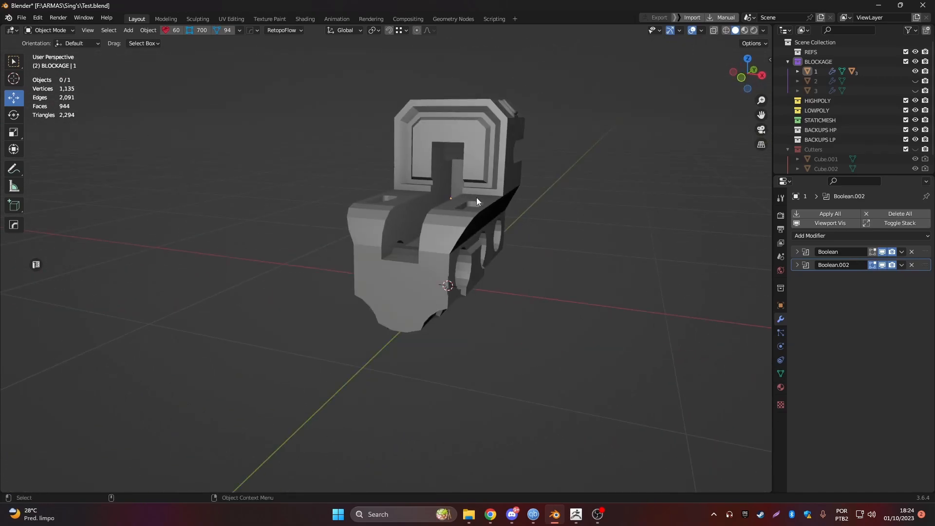
pyautogui.moveTo(515, 169); pyautogui.dragTo(444, 207, button='middle')
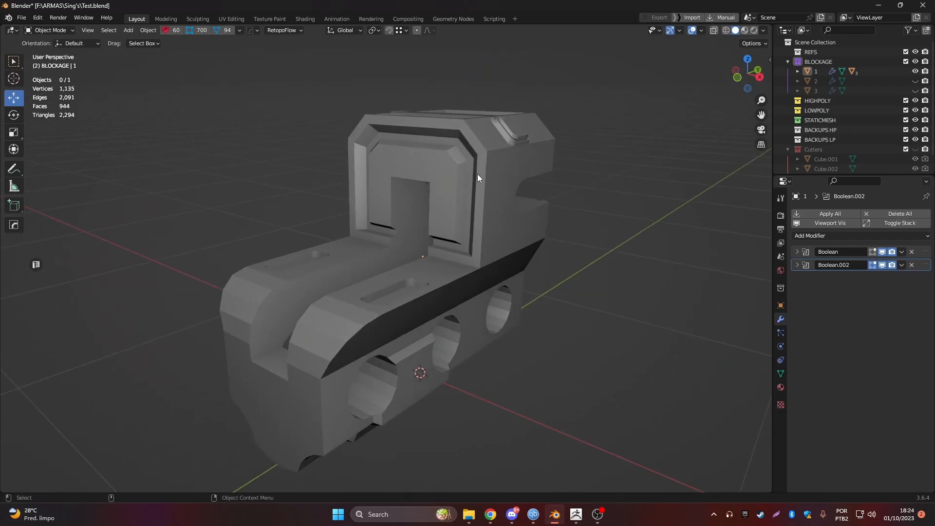
pyautogui.click(425, 259)
pyautogui.moveTo(601, 265); pyautogui.dragTo(494, 169, button='middle')
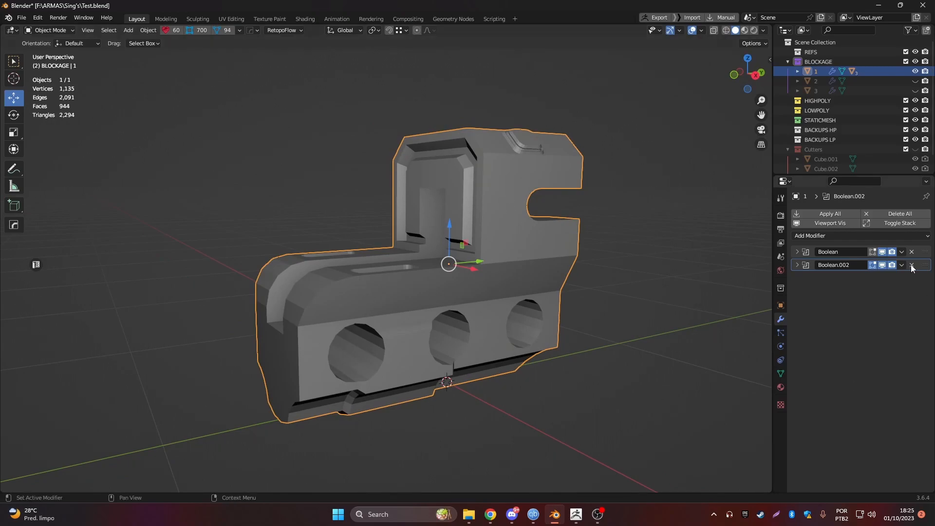
# - Hide object 1, show object 2, and turn off the viewport display of object 2's Subdivision modifier
pyautogui.click(916, 72)
pyautogui.click(916, 81)
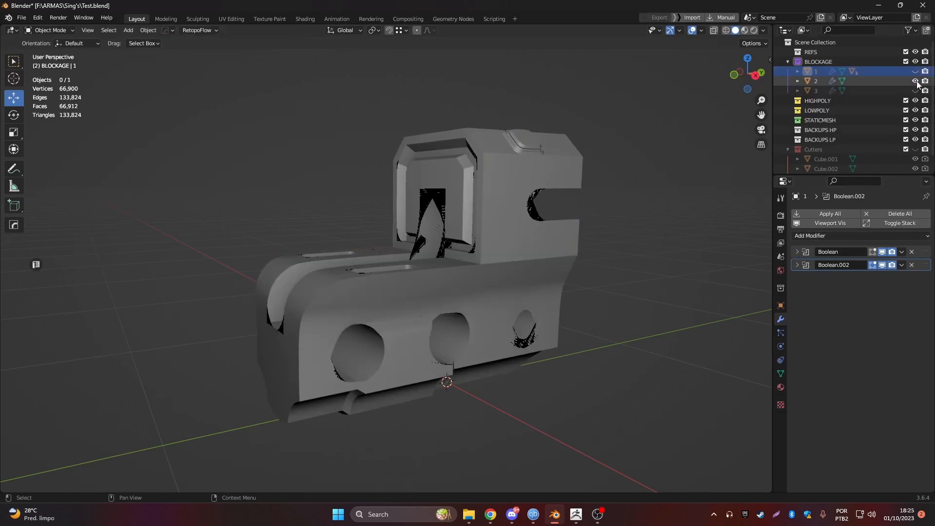
pyautogui.click(530, 190)
pyautogui.click(882, 252)
pyautogui.moveTo(409, 277); pyautogui.dragTo(429, 292, button='middle')
pyautogui.scroll(-2, 428, 292)
# - Enter Edit Mode on object 2 and select the vertical front edge of the upper block's side in edge selection mode
pyautogui.hotkey('ctrl', 'Tab')
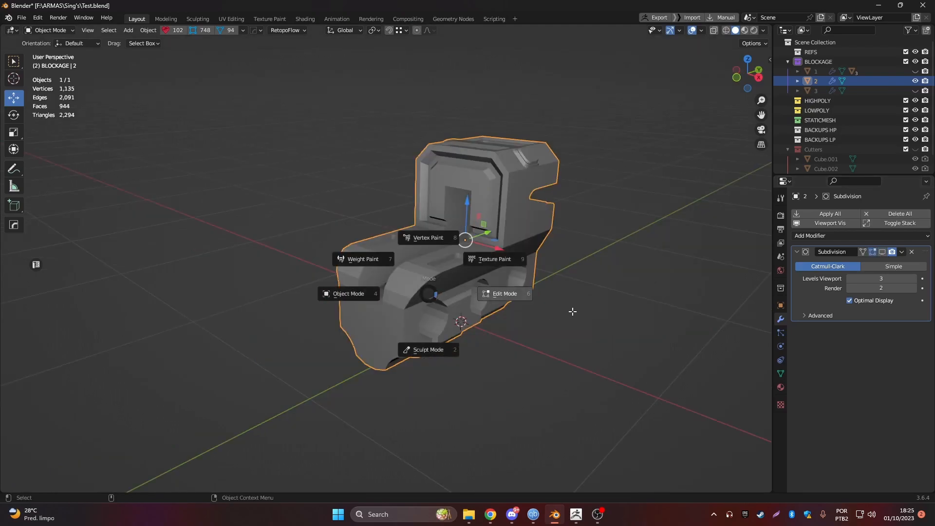
pyautogui.click(565, 312)
pyautogui.moveTo(515, 199); pyautogui.dragTo(499, 141, button='middle')
pyautogui.scroll(3, 499, 140)
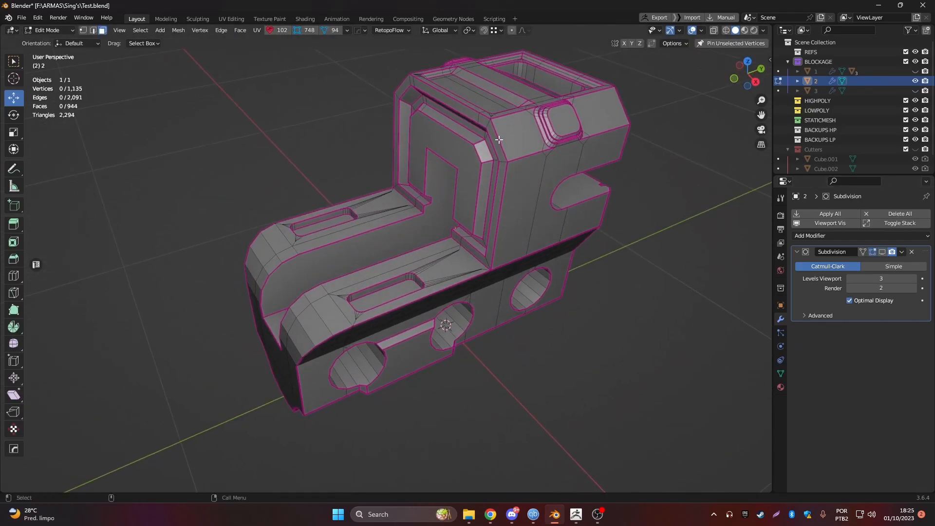
pyautogui.moveTo(501, 173); pyautogui.dragTo(496, 188, button='middle')
pyautogui.click(504, 174)
pyautogui.press('2')
pyautogui.click(505, 176)
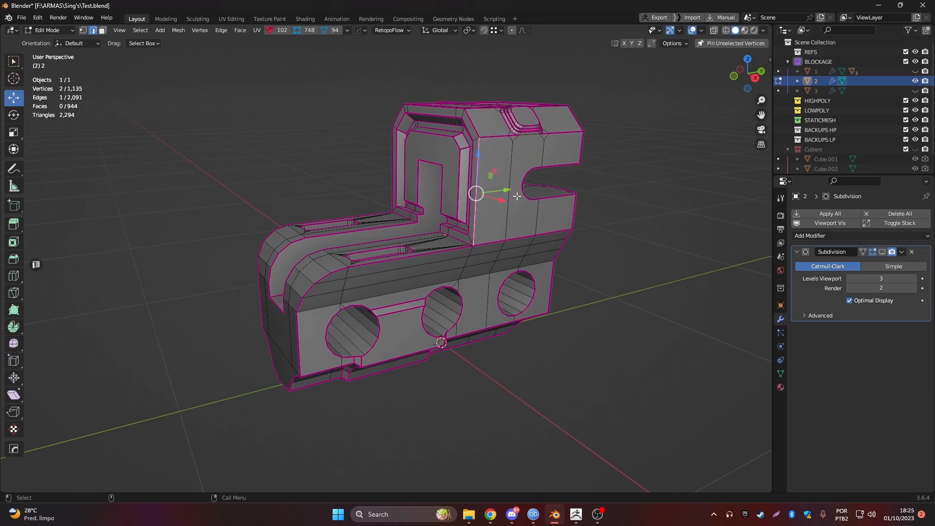
# - Return object 2 to Object Mode and turn on its Subdivision modifier's viewport display
pyautogui.moveTo(521, 187); pyautogui.dragTo(532, 214, button='middle')
pyautogui.scroll(3, 485, 149)
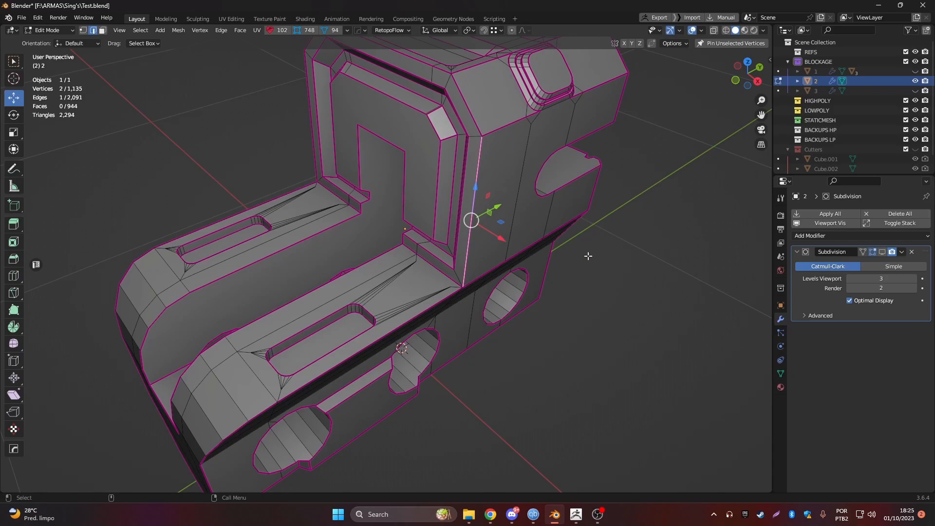
pyautogui.scroll(-2, 585, 219)
pyautogui.moveTo(578, 229); pyautogui.dragTo(595, 212, button='middle')
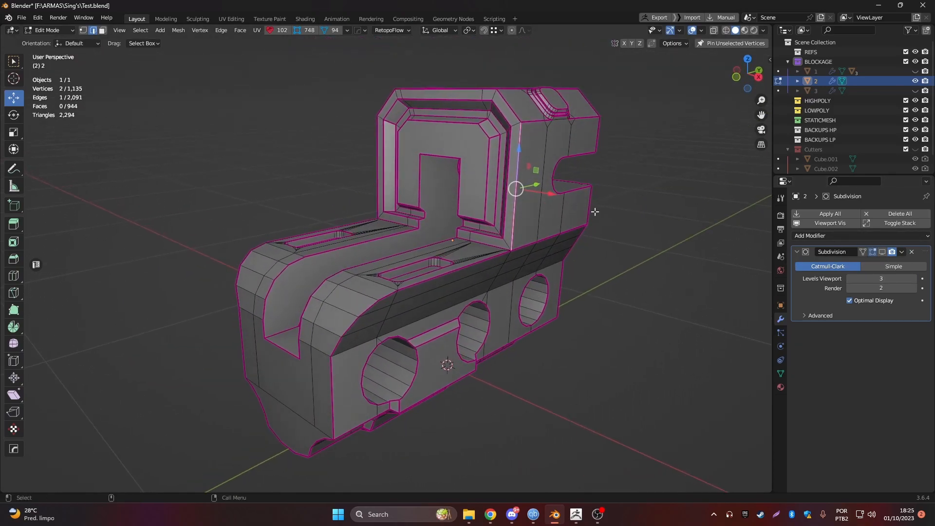
pyautogui.press('Tab')
pyautogui.press('Tab')
pyautogui.keyDown('alt'); pyautogui.moveTo(515, 192); pyautogui.dragTo(486, 188); pyautogui.keyUp('alt')
pyautogui.press('Tab')
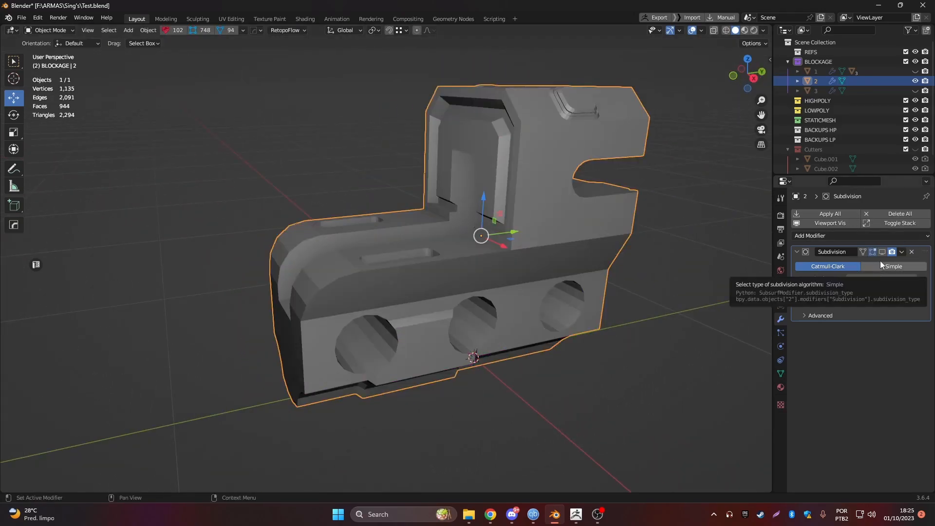
pyautogui.click(884, 253)
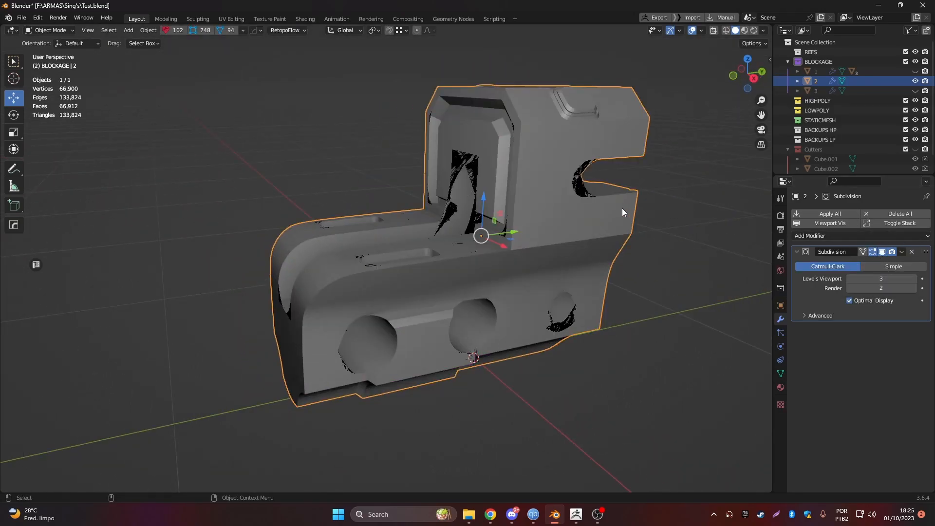
# - In Edit Mode, examine the subdivided shading around object 2's side slot, round holes and front channel
pyautogui.keyDown('alt'); pyautogui.moveTo(623, 208); pyautogui.dragTo(575, 167); pyautogui.keyUp('alt')
pyautogui.scroll(5, 545, 151)
pyautogui.press('Tab')
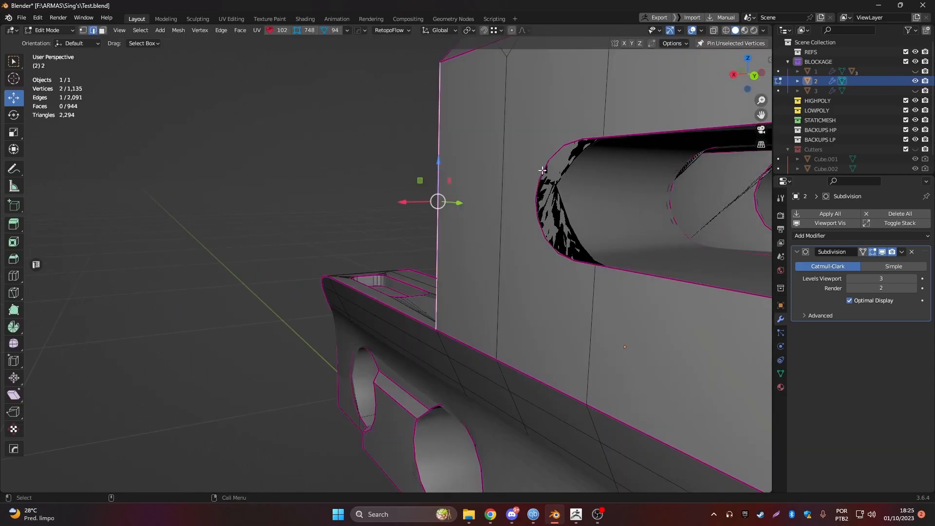
pyautogui.scroll(-3, 560, 216)
pyautogui.keyDown('alt'); pyautogui.moveTo(561, 216); pyautogui.dragTo(476, 209, button='middle'); pyautogui.keyUp('alt')
pyautogui.scroll(3, 475, 208)
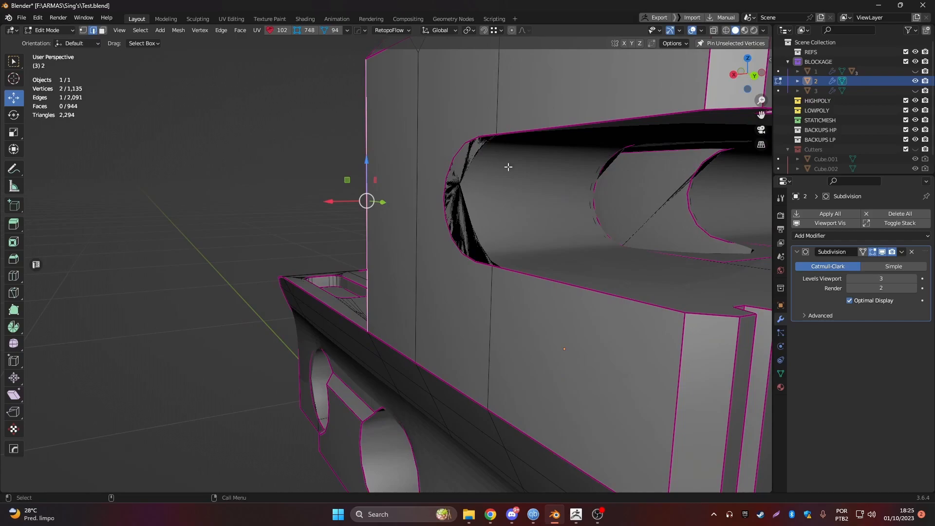
pyautogui.scroll(-3, 495, 191)
pyautogui.keyDown('alt'); pyautogui.moveTo(495, 199); pyautogui.dragTo(543, 269); pyautogui.keyUp('alt')
pyautogui.scroll(-2, 543, 270)
pyautogui.keyDown('alt'); pyautogui.moveTo(644, 312); pyautogui.dragTo(625, 267); pyautogui.keyUp('alt')
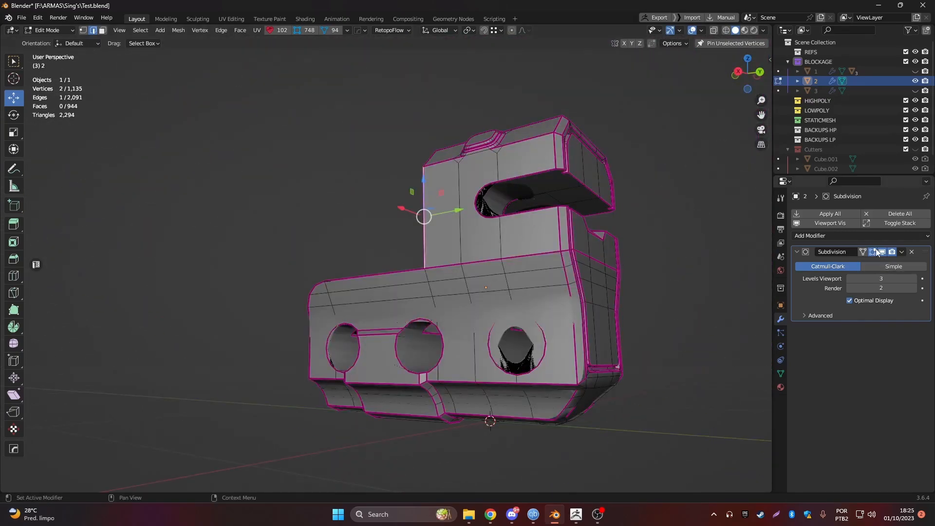
pyautogui.scroll(4, 518, 184)
pyautogui.keyDown('alt'); pyautogui.moveTo(492, 203); pyautogui.dragTo(586, 246); pyautogui.keyUp('alt')
pyautogui.scroll(-3, 390, 226)
pyautogui.keyDown('alt'); pyautogui.moveTo(390, 226); pyautogui.dragTo(505, 198, button='middle'); pyautogui.keyUp('alt')
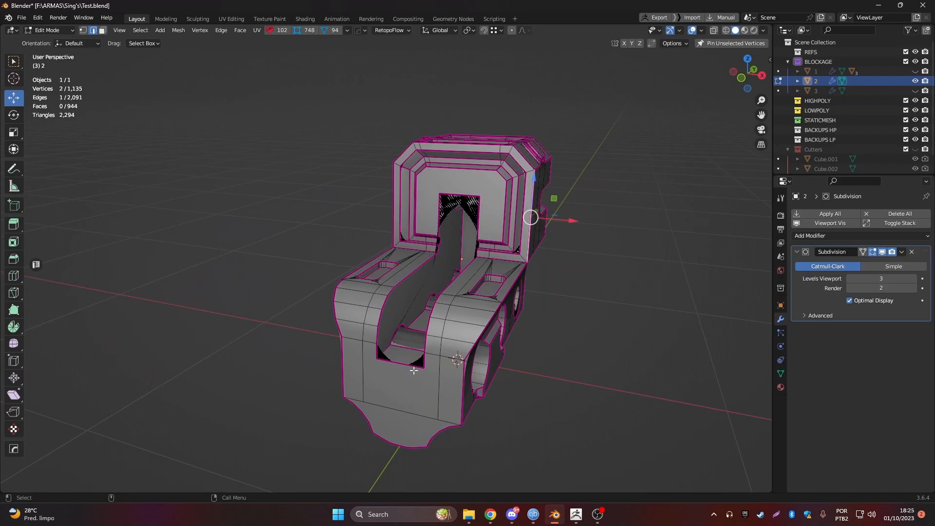
# - Select all n-gons of object 2, triangulate them, and return to Object Mode with nothing selected
pyautogui.click(280, 31)
pyautogui.keyDown('alt'); pyautogui.moveTo(721, 296); pyautogui.dragTo(618, 292); pyautogui.keyUp('alt')
pyautogui.keyDown('alt'); pyautogui.moveTo(619, 291); pyautogui.dragTo(470, 293, button='middle'); pyautogui.keyUp('alt')
pyautogui.scroll(2, 471, 293)
pyautogui.keyDown('alt'); pyautogui.moveTo(473, 293); pyautogui.dragTo(414, 273); pyautogui.keyUp('alt')
pyautogui.hotkey('ctrl', 't')
pyautogui.hotkey('ctrl', 'Tab')
pyautogui.click(379, 299)
pyautogui.hotkey('alt', 'a')
pyautogui.scroll(5, 382, 289)
pyautogui.scroll(2, 344, 228)
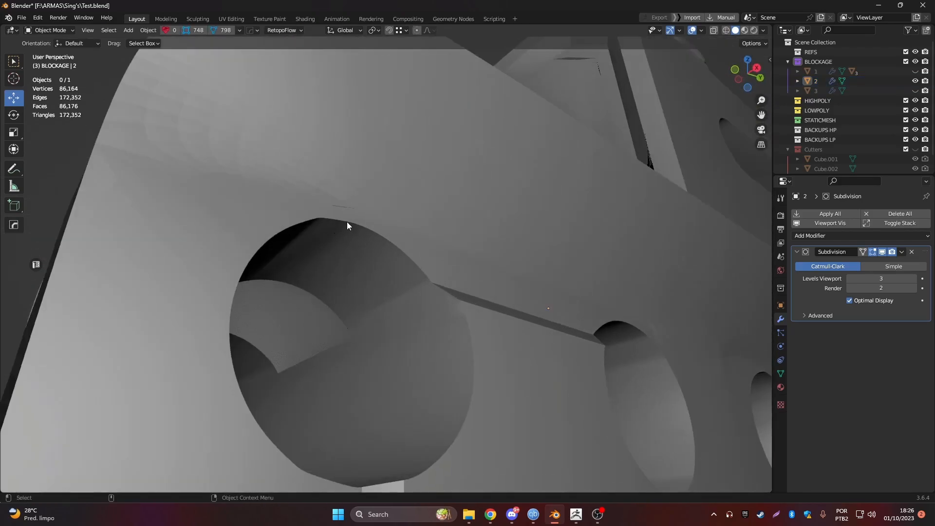
# - Check the smoothed side holes on object 2 and undo the triangulation
pyautogui.scroll(-5, 194, 180)
pyautogui.keyDown('alt'); pyautogui.moveTo(332, 247); pyautogui.dragTo(497, 269); pyautogui.keyUp('alt')
pyautogui.click(501, 269)
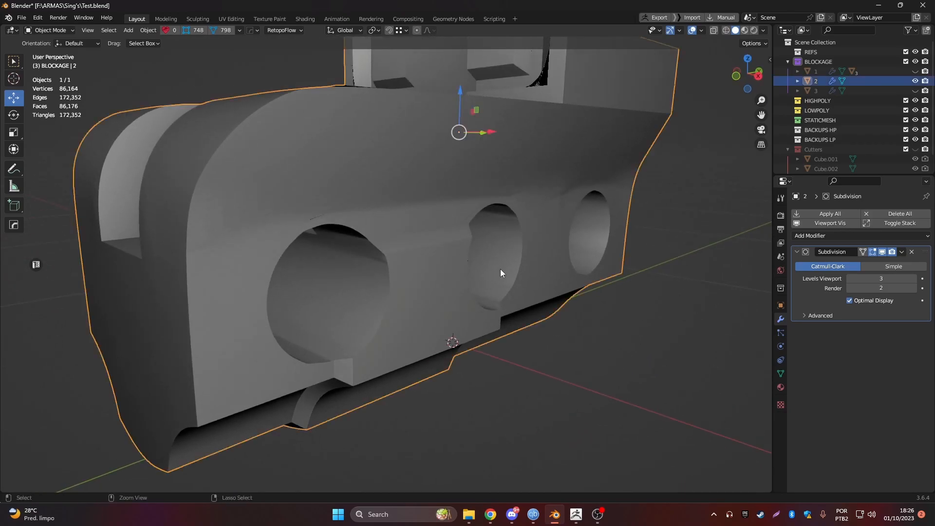
pyautogui.press('Tab')
pyautogui.press('Tab')
pyautogui.scroll(-5, 501, 269)
pyautogui.hotkey('alt', 'a')
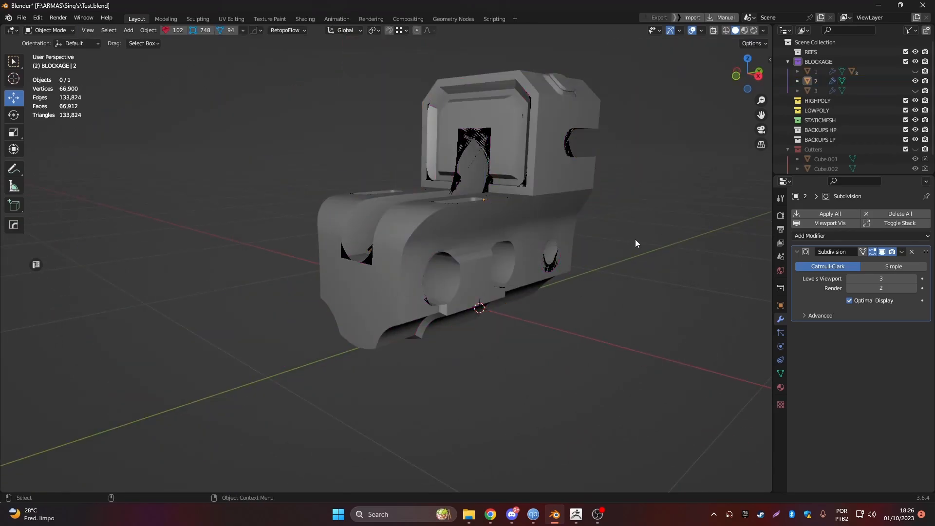
# - Enter Edit Mode on object 2, select the edge above the front side hole, and enable the Subdivision modifier's on-cage display
pyautogui.click(432, 228)
pyautogui.press('Tab')
pyautogui.click(408, 256)
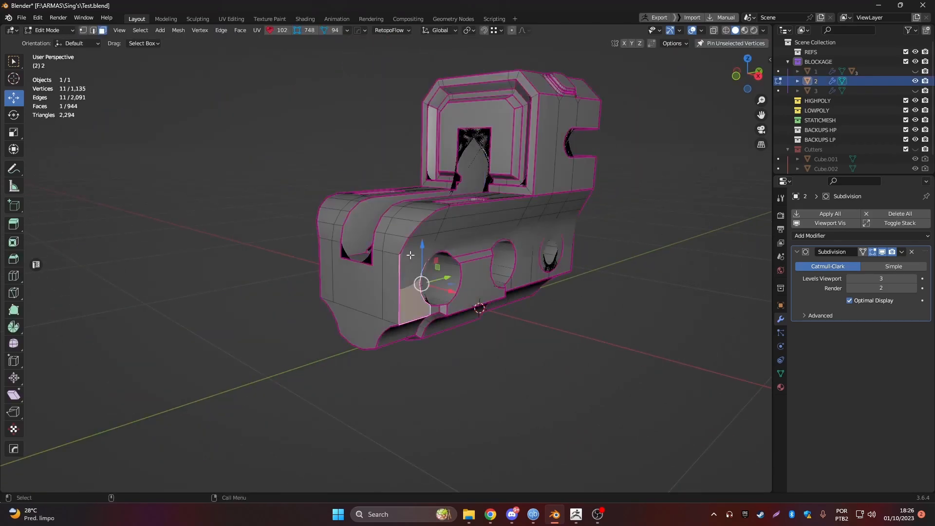
pyautogui.press('2')
pyautogui.click(415, 251)
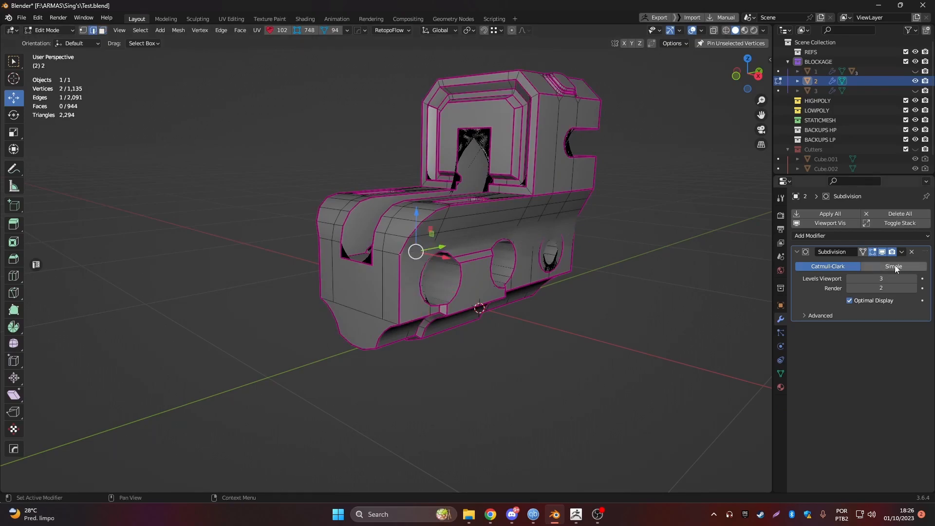
pyautogui.click(865, 253)
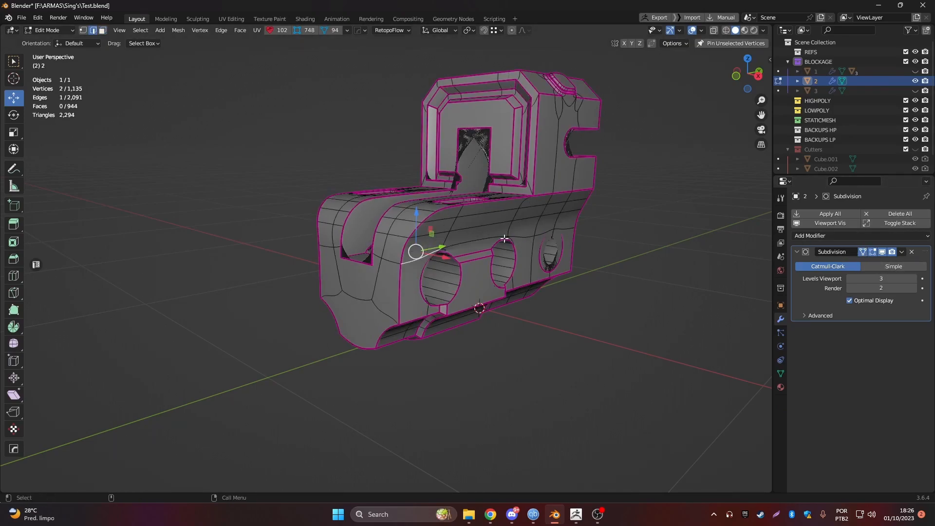
# - Extend the selection along the edge line above the three side holes and crease those edges
pyautogui.scroll(3, 505, 238)
pyautogui.moveTo(505, 238); pyautogui.dragTo(467, 236, button='middle')
pyautogui.keyDown('ctrl'); pyautogui.click(469, 237); pyautogui.keyUp('ctrl')
pyautogui.keyDown('ctrl'); pyautogui.click(614, 233); pyautogui.keyUp('ctrl')
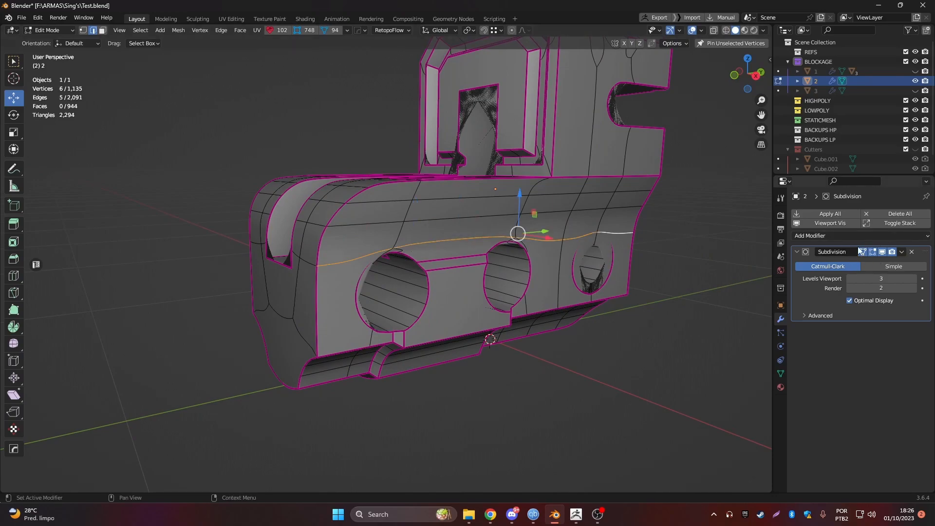
pyautogui.hotkey('shift', 'e')
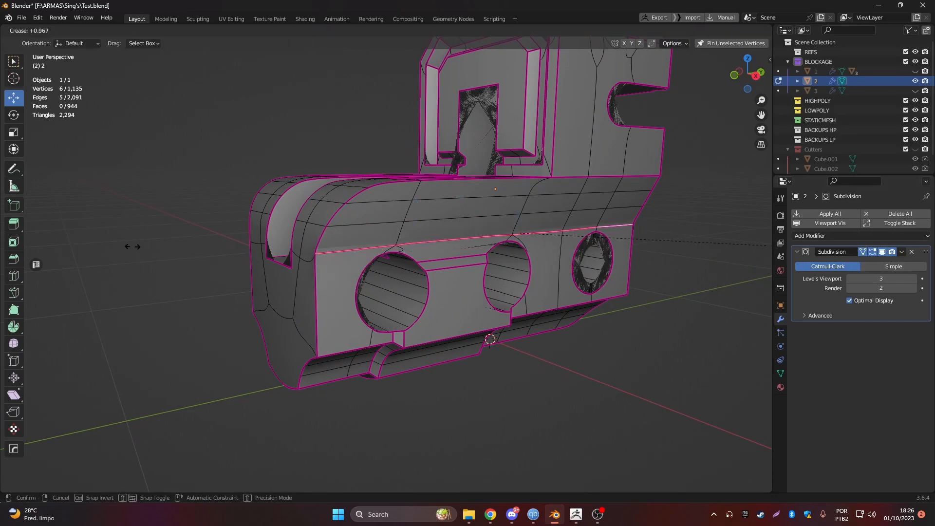
pyautogui.click(577, 242)
pyautogui.press('a')
pyautogui.press('a')
# - Select the matching edge line above the holes on the opposite side of object 2 and crease it
pyautogui.moveTo(577, 242); pyautogui.dragTo(505, 210, button='middle')
pyautogui.moveTo(361, 209); pyautogui.dragTo(517, 224, button='middle')
pyautogui.click(247, 251)
pyautogui.scroll(-4, 243, 249)
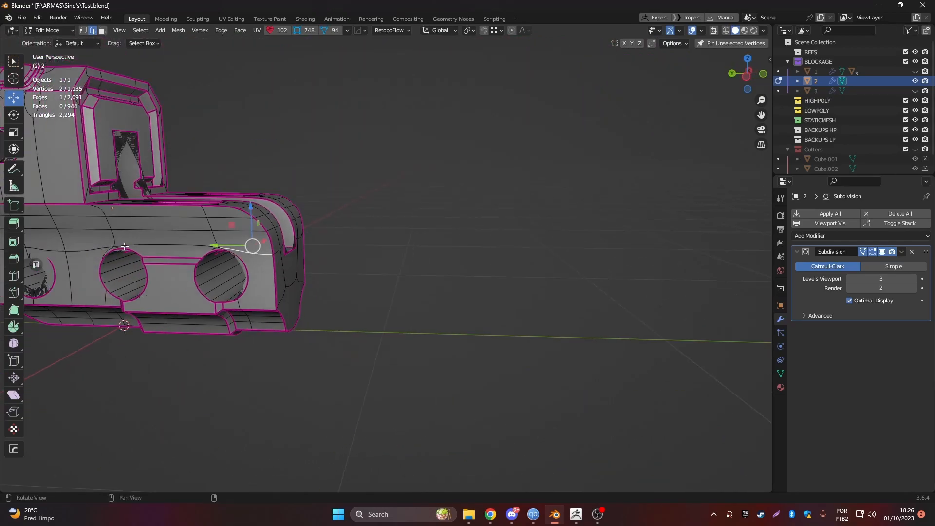
pyautogui.keyDown('shift'); pyautogui.moveTo(132, 247); pyautogui.dragTo(329, 240, button='middle'); pyautogui.keyUp('shift')
pyautogui.keyDown('shift'); pyautogui.click(199, 238); pyautogui.keyUp('shift')
pyautogui.click(244, 241)
pyautogui.keyDown('shift'); pyautogui.click(283, 241); pyautogui.keyUp('shift')
pyautogui.keyDown('shift'); pyautogui.click(367, 232); pyautogui.keyUp('shift')
pyautogui.keyDown('shift'); pyautogui.click(200, 242); pyautogui.keyUp('shift')
pyautogui.keyDown('shift'); pyautogui.click(453, 244); pyautogui.keyUp('shift')
pyautogui.hotkey('shift', 'e')
pyautogui.click(506, 245)
pyautogui.click(539, 249)
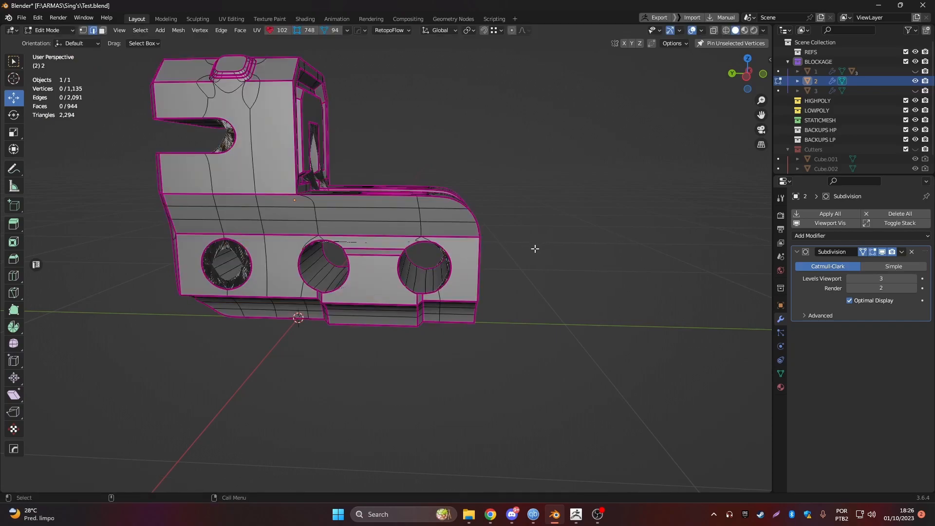
# - Return to Object Mode, hide object 2, and show object 3
pyautogui.press('Tab')
pyautogui.click(468, 173)
pyautogui.scroll(4, 381, 173)
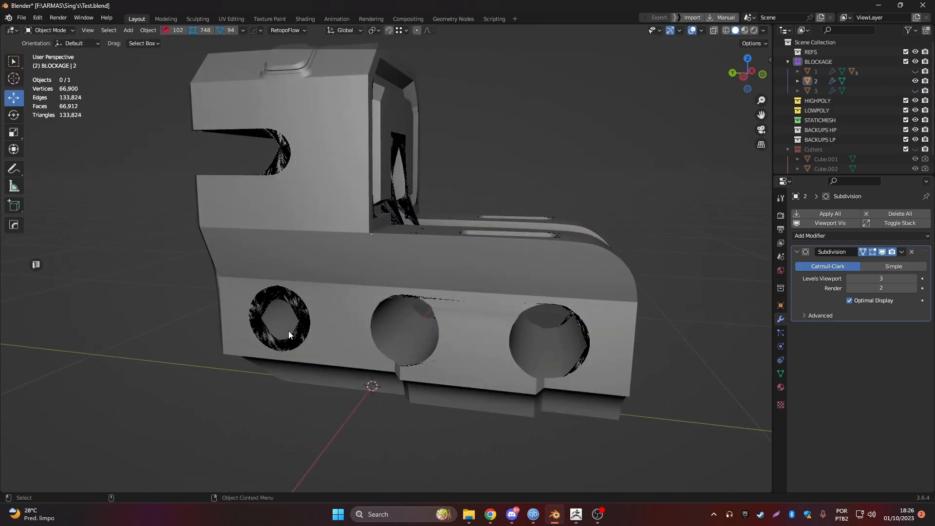
pyautogui.click(915, 82)
pyautogui.click(915, 91)
pyautogui.moveTo(559, 150); pyautogui.dragTo(492, 144, button='middle')
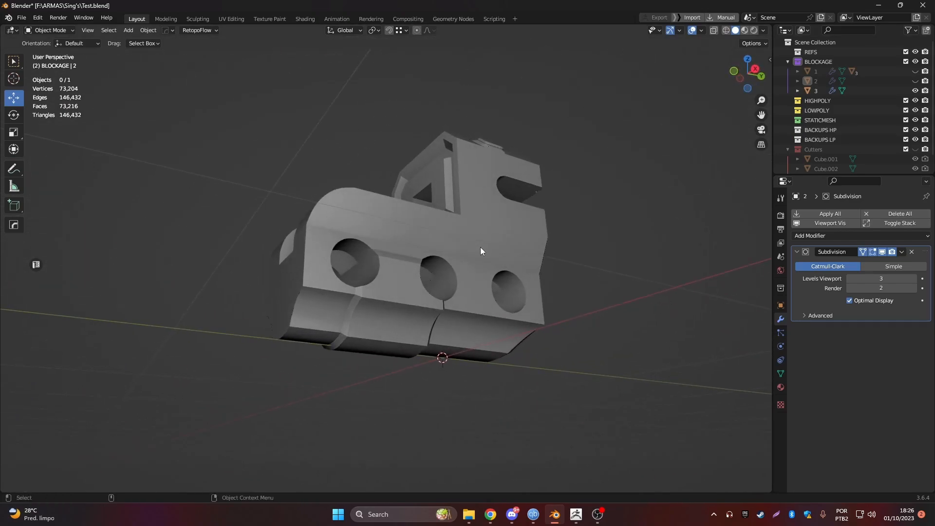
# - Enter Edit Mode on object 3 and examine the edges connecting the round side holes to the surrounding geometry
pyautogui.click(406, 251)
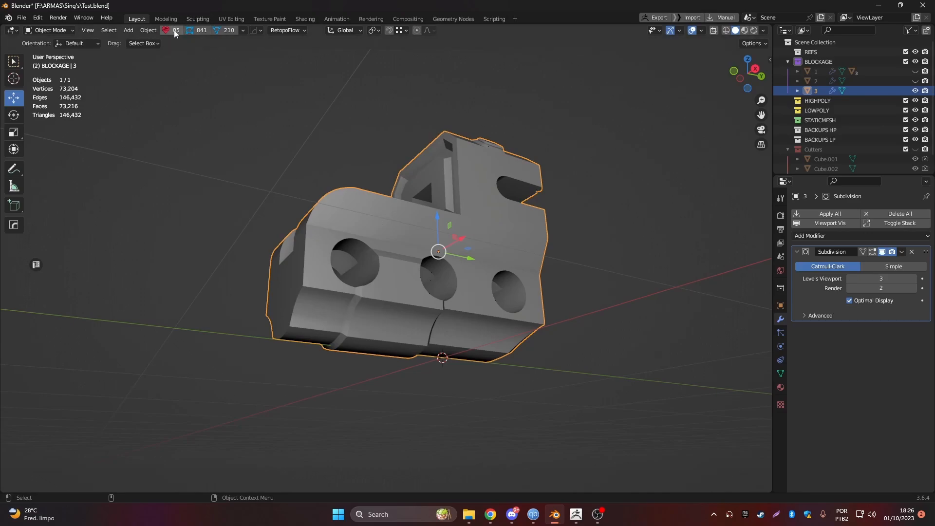
pyautogui.moveTo(491, 214); pyautogui.dragTo(449, 269, button='middle')
pyautogui.hotkey('ctrl', 'Tab')
pyautogui.click(493, 274)
pyautogui.moveTo(429, 141); pyautogui.dragTo(448, 157, button='middle')
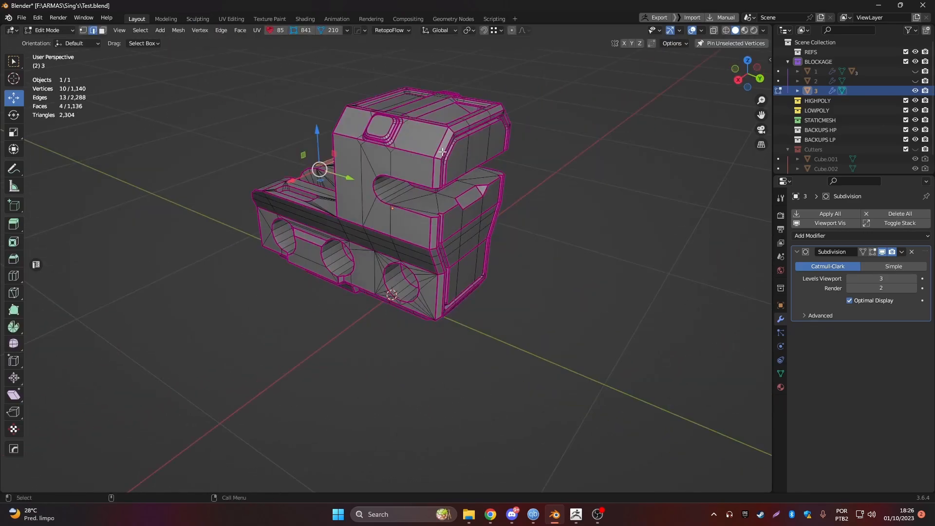
pyautogui.moveTo(337, 270); pyautogui.dragTo(358, 242, button='middle')
pyautogui.scroll(4, 358, 242)
pyautogui.scroll(3, 444, 258)
pyautogui.keyDown('alt'); pyautogui.moveTo(444, 258); pyautogui.dragTo(464, 370); pyautogui.keyUp('alt')
pyautogui.scroll(-2, 443, 314)
pyautogui.scroll(3, 443, 314)
pyautogui.keyDown('alt'); pyautogui.moveTo(445, 319); pyautogui.dragTo(420, 221); pyautogui.keyUp('alt')
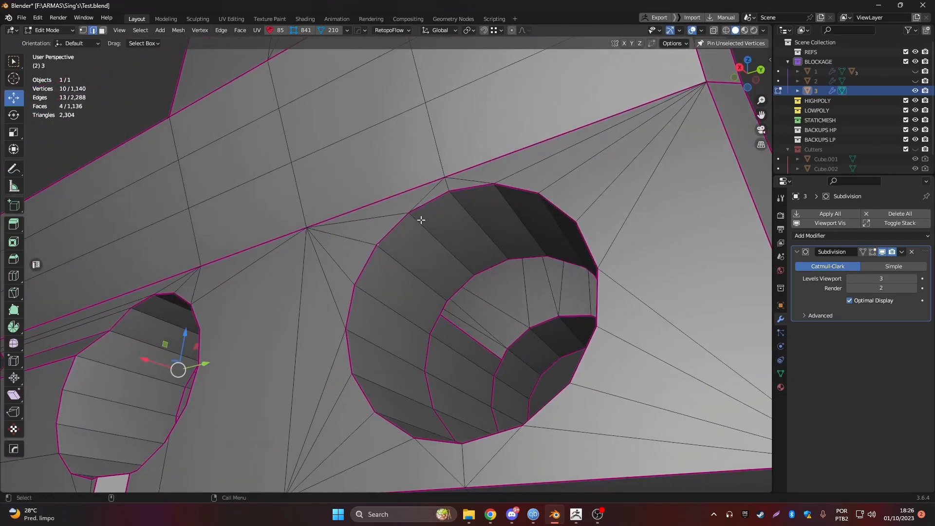
# - Subdivide one rim edge of the rear round side hole on object 3 and check its smoothing in Object Mode
pyautogui.click(347, 350)
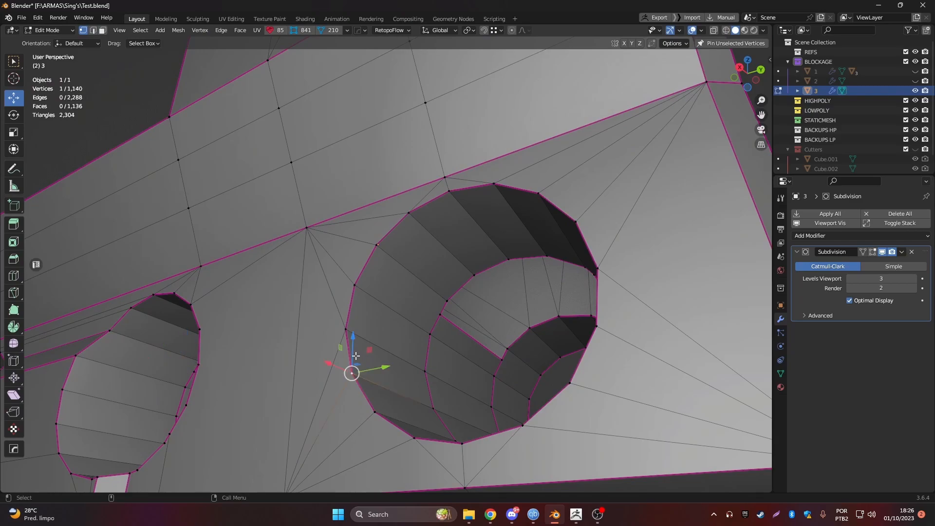
pyautogui.rightClick(497, 296)
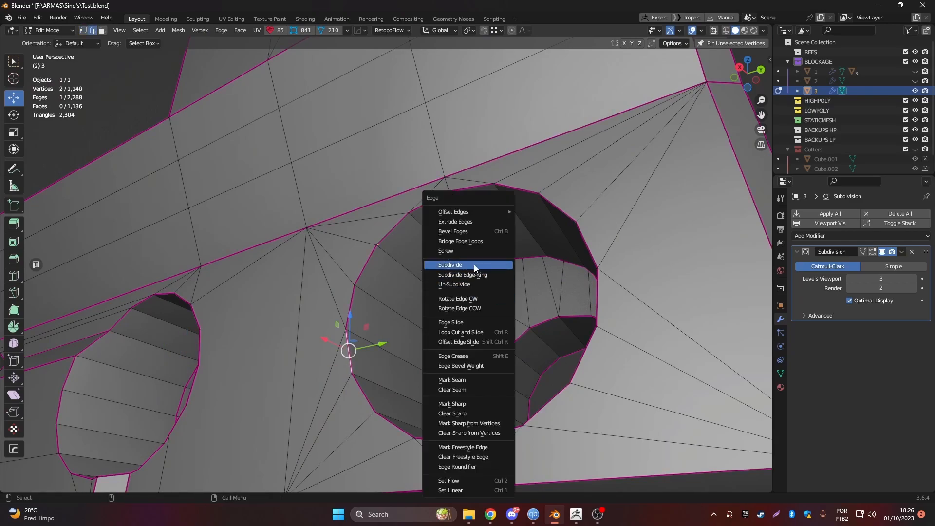
pyautogui.press('Tab')
pyautogui.moveTo(348, 359); pyautogui.dragTo(358, 396, button='middle')
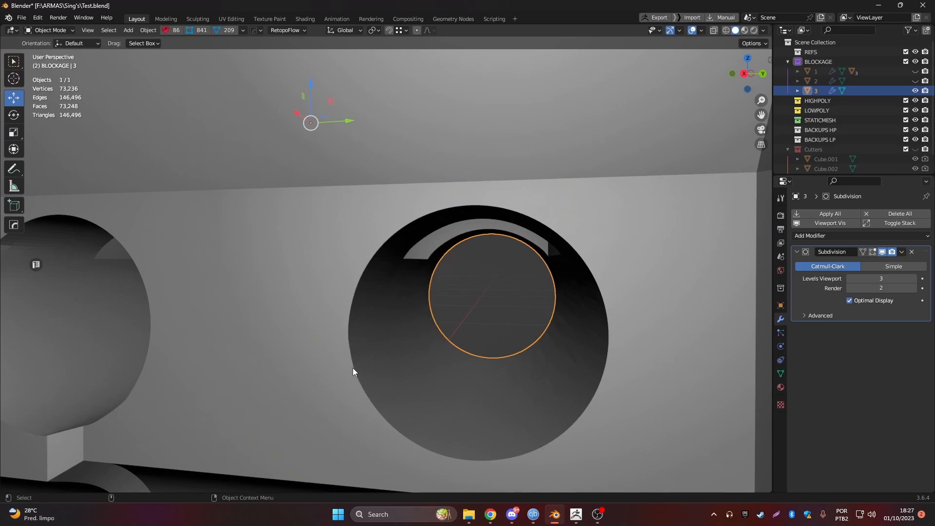
# - Dissolve the extra vertex on the rim of object 3's rear round side hole and return to Object Mode
pyautogui.press('Tab')
pyautogui.click(344, 343)
pyautogui.hotkey('ctrl', 'x')
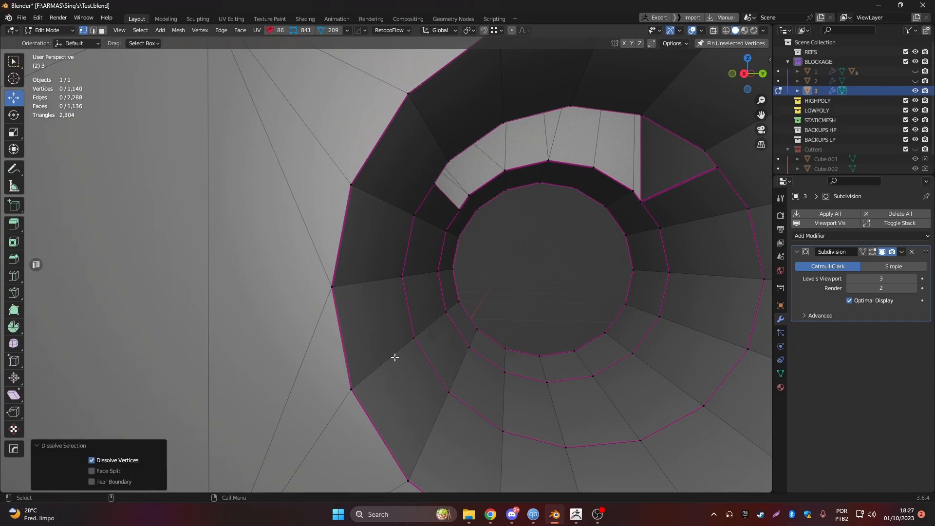
pyautogui.press('Tab')
pyautogui.click(540, 271)
# - Examine the subdivided surfaces of object 3 around the side holes, end faces and rounded front
pyautogui.scroll(-8, 540, 270)
pyautogui.moveTo(465, 311); pyautogui.dragTo(242, 325, button='middle')
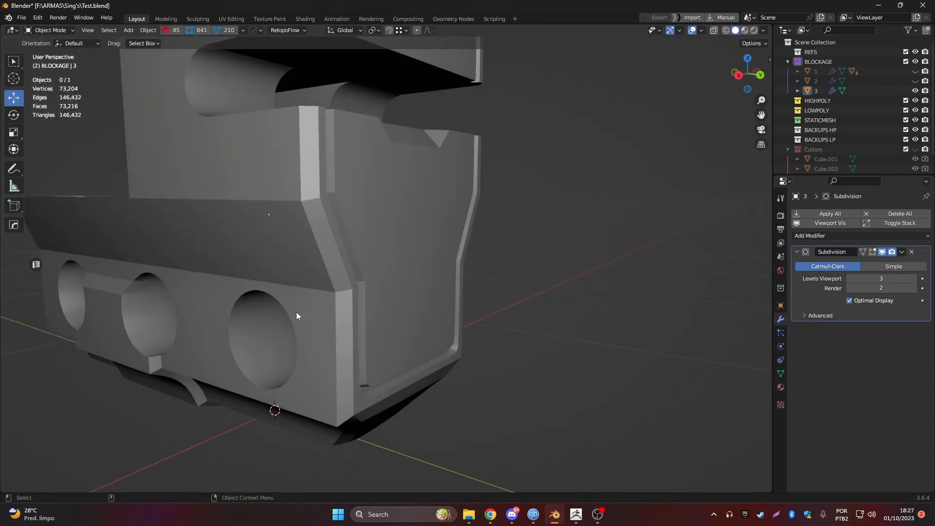
pyautogui.moveTo(316, 340); pyautogui.dragTo(293, 283, button='middle')
pyautogui.moveTo(335, 260); pyautogui.dragTo(351, 279, button='middle')
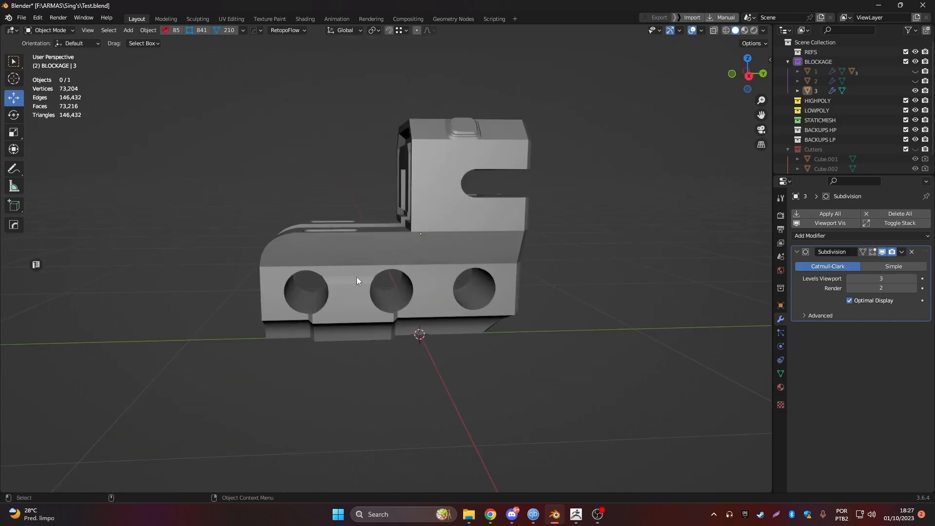
pyautogui.scroll(10, 250, 239)
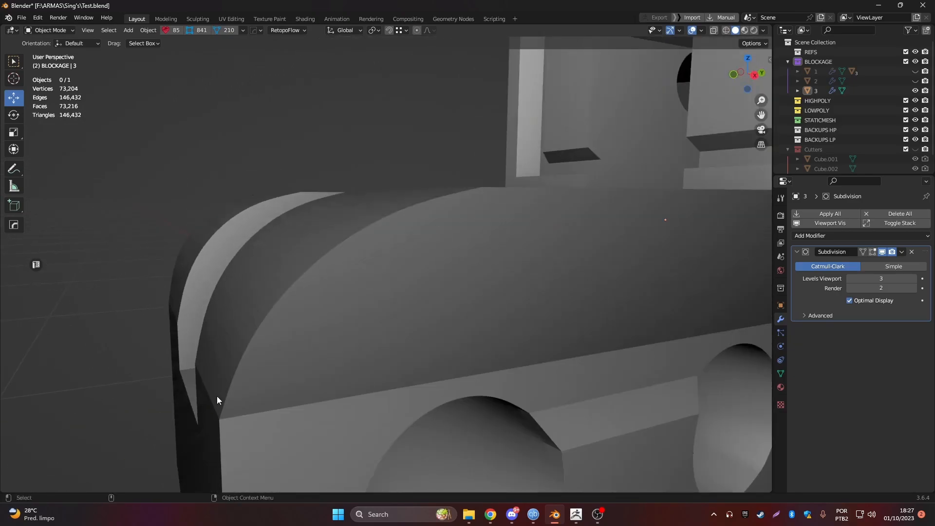
pyautogui.moveTo(217, 396); pyautogui.dragTo(387, 279, button='middle')
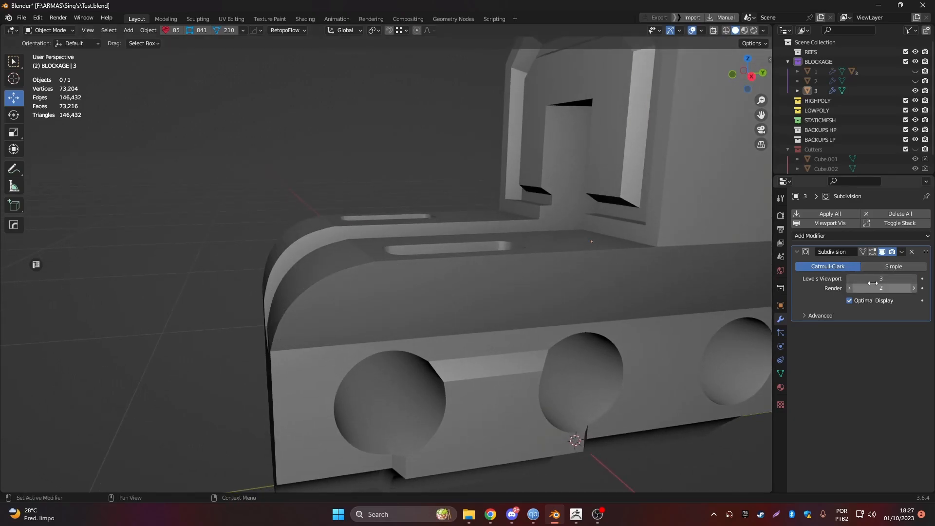
pyautogui.scroll(-5, 510, 269)
# - Select object 3 and start an FBX export with the Desktop as the destination folder
pyautogui.click(468, 233)
pyautogui.moveTo(463, 219); pyautogui.dragTo(444, 253, button='middle')
pyautogui.scroll(3, 433, 181)
pyautogui.scroll(1, 546, 195)
pyautogui.moveTo(546, 195); pyautogui.dragTo(375, 197, button='middle')
pyautogui.click(22, 18)
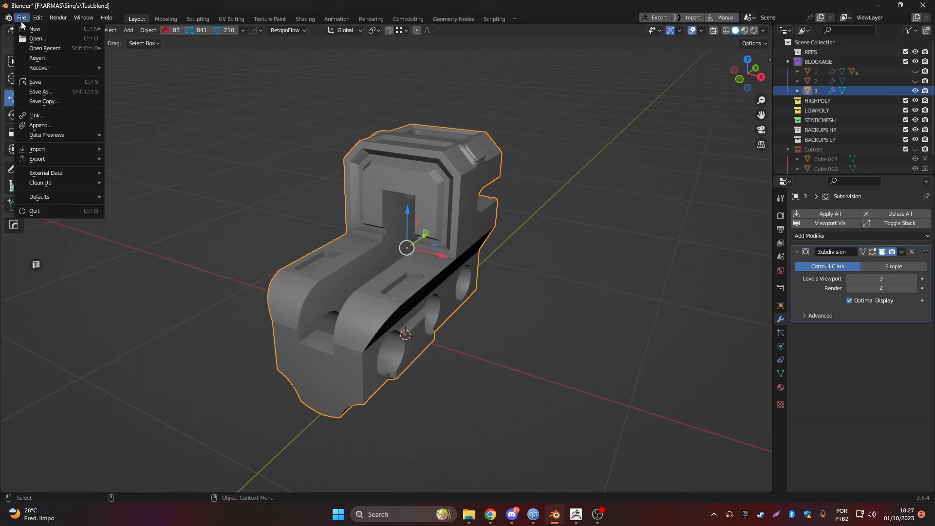
pyautogui.moveTo(48, 160)
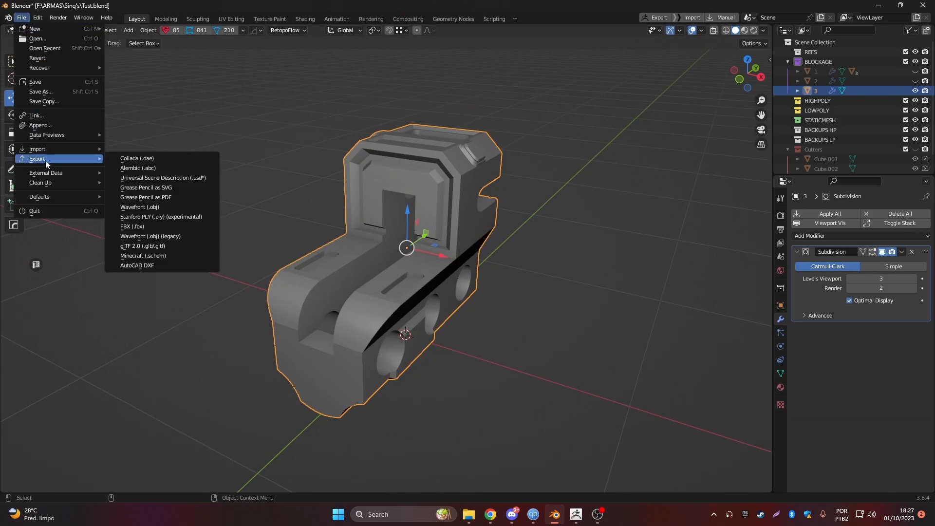
pyautogui.click(155, 227)
pyautogui.click(220, 242)
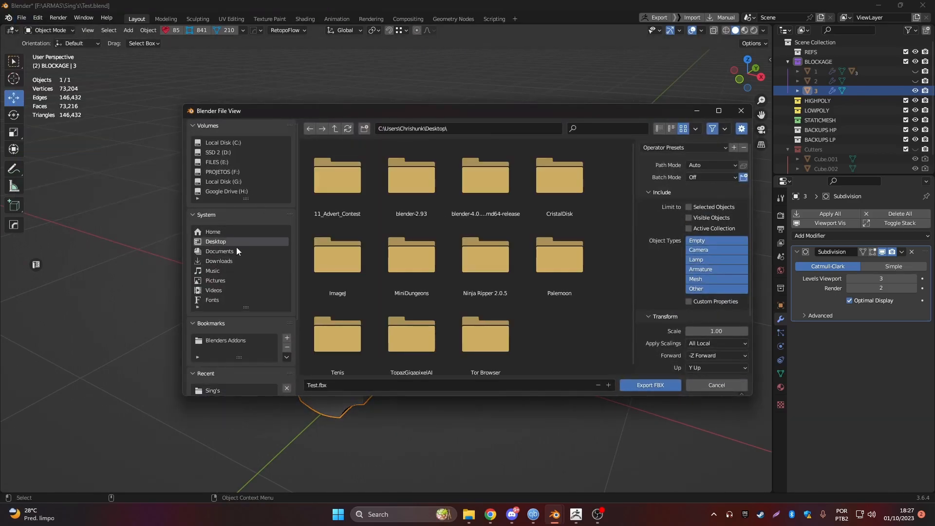
# - Apply the Export FBX operator preset and check its object limits and transform options
pyautogui.click(682, 147)
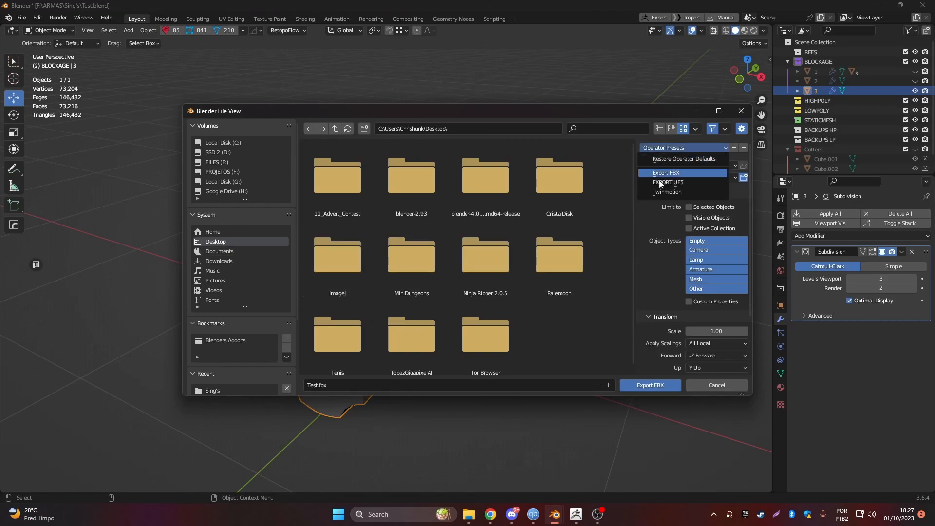
pyautogui.click(667, 173)
pyautogui.scroll(-4, 683, 268)
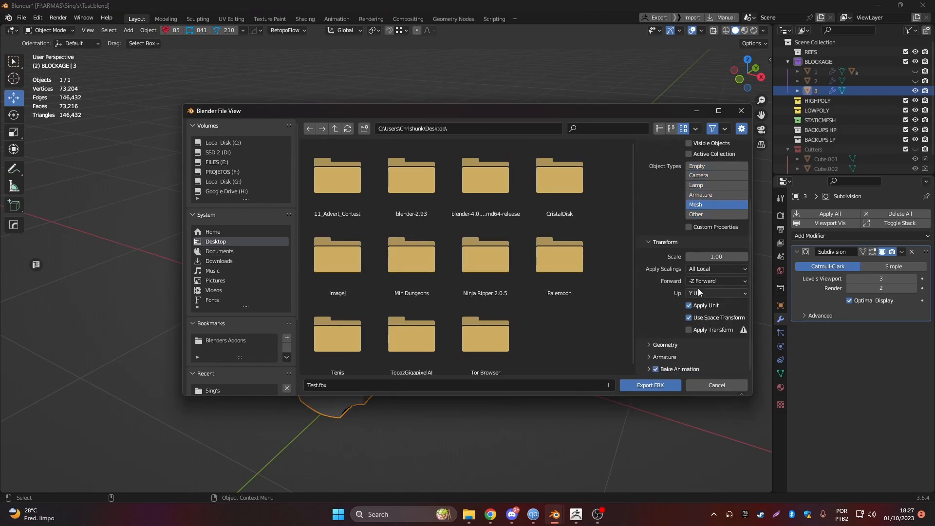
pyautogui.scroll(3, 720, 217)
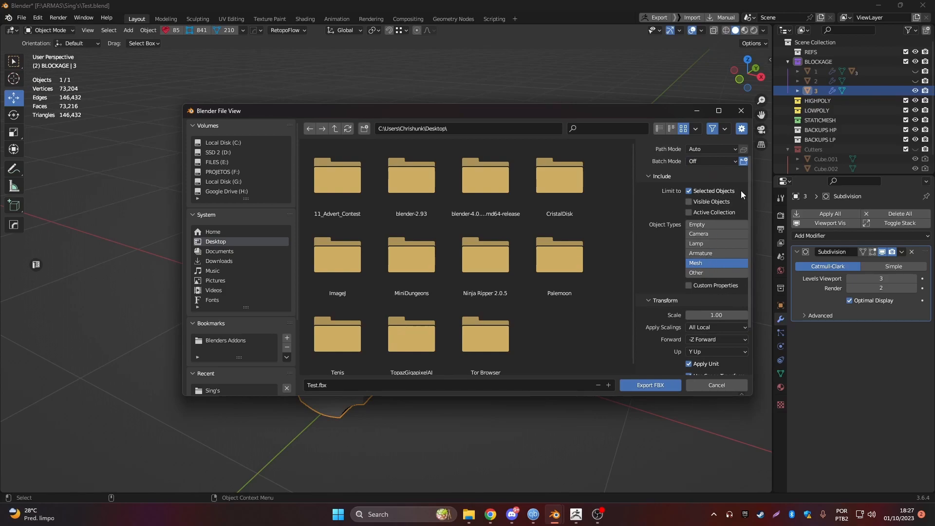
# - Set the smoothing in the export's geometry options to Edge
pyautogui.click(666, 345)
pyautogui.scroll(-6, 668, 312)
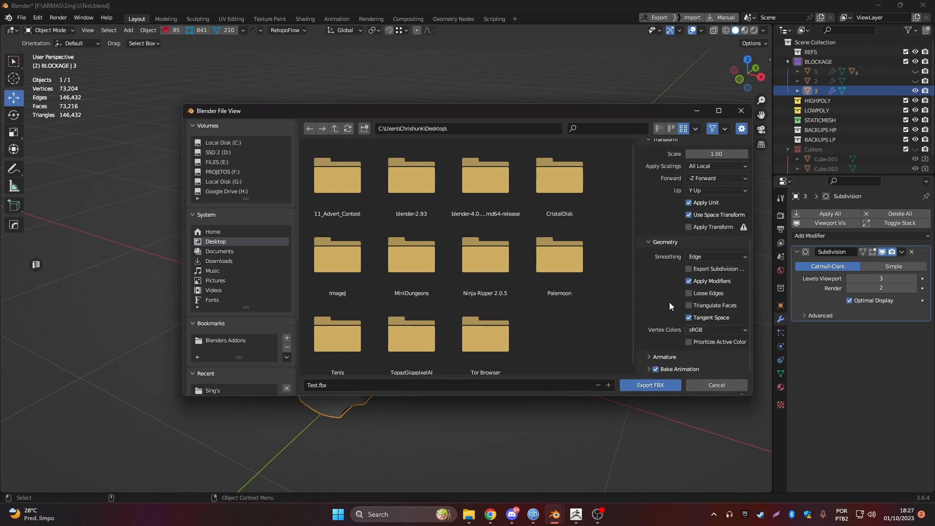
pyautogui.click(713, 257)
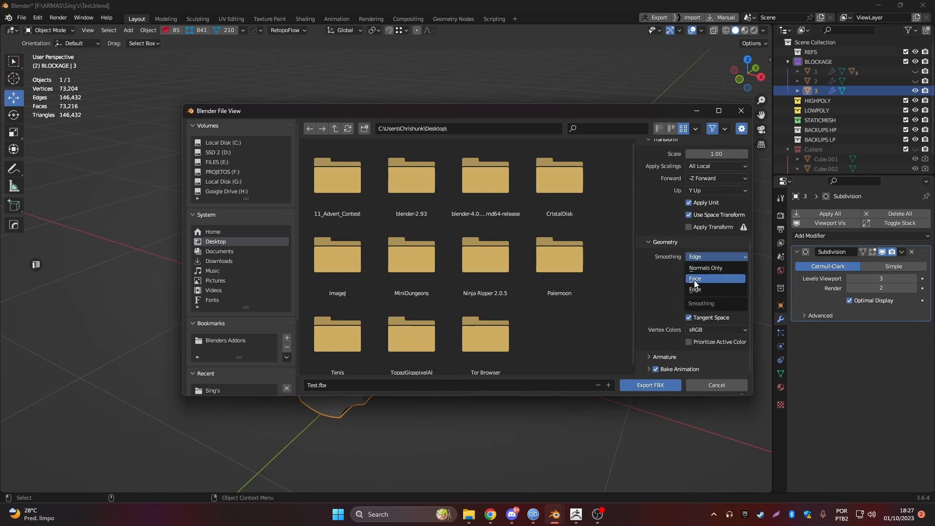
pyautogui.click(703, 289)
pyautogui.click(690, 257)
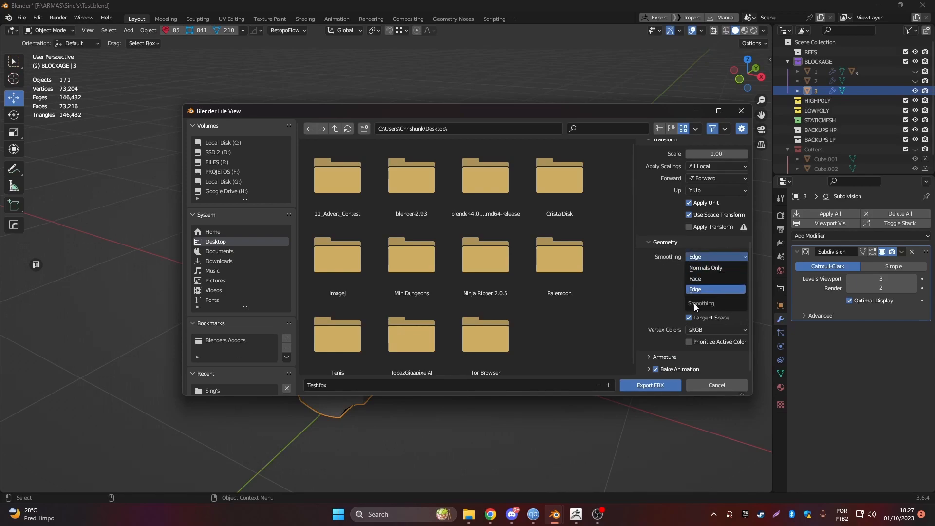
pyautogui.click(666, 242)
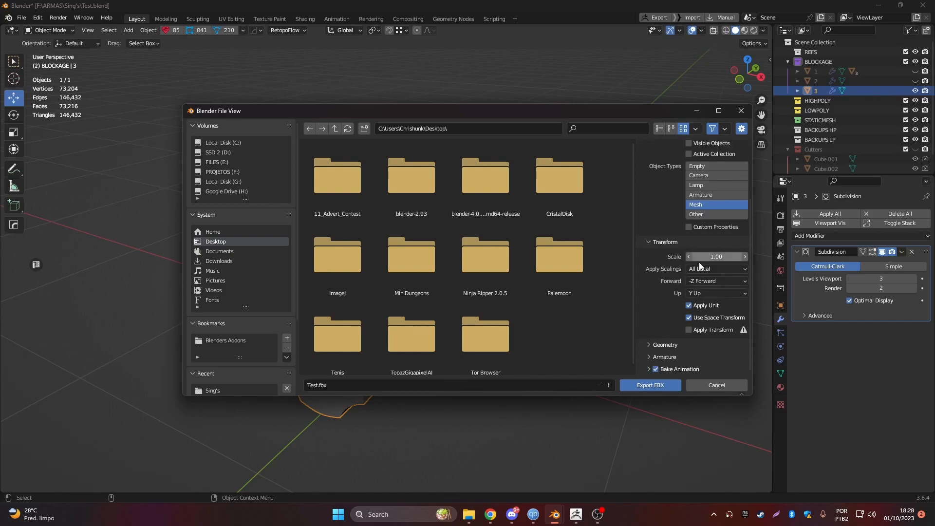
pyautogui.scroll(4, 687, 275)
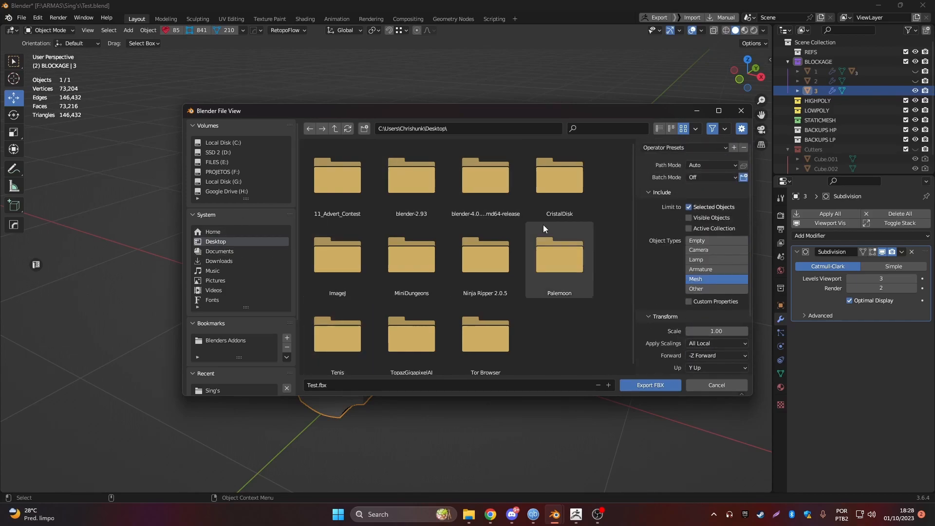
pyautogui.scroll(-1, 507, 204)
# - Name the export file Peça.fbx and export it to the Desktop
pyautogui.click(317, 385)
pyautogui.write('P')
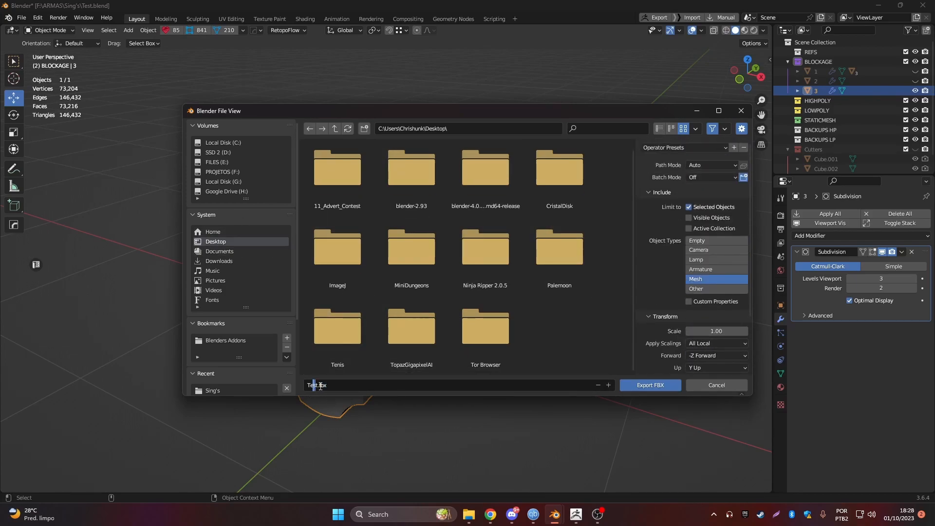
pyautogui.write('O')
pyautogui.press('Return')
pyautogui.press('Return')
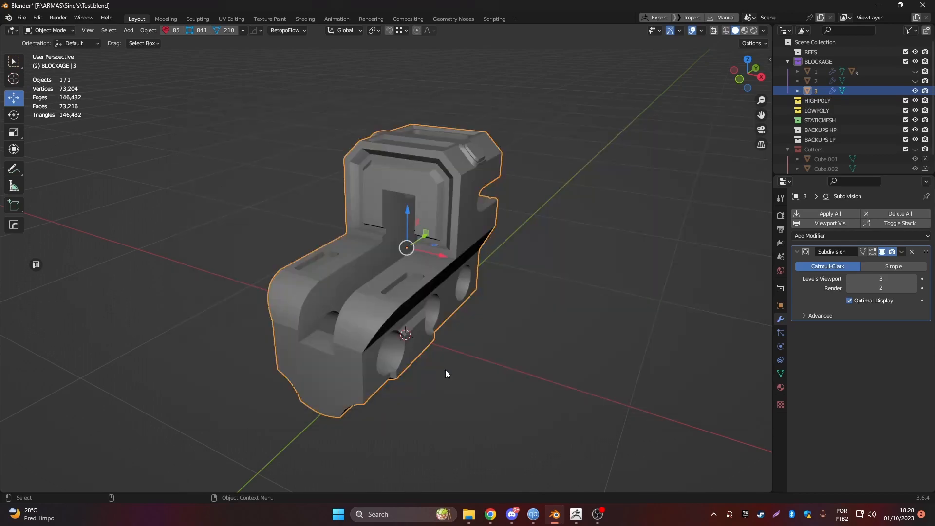
# - Switch to ZBrush and import Peça.fbx from the Desktop with the FBX ExportImport plugin
pyautogui.click(610, 215)
pyautogui.moveTo(610, 214); pyautogui.dragTo(592, 280, button='middle')
pyautogui.click(580, 516)
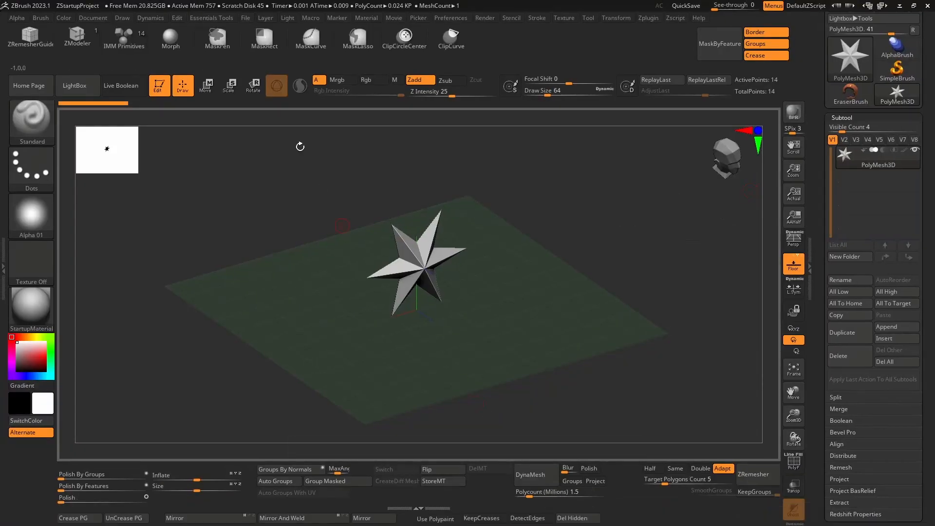
pyautogui.click(653, 20)
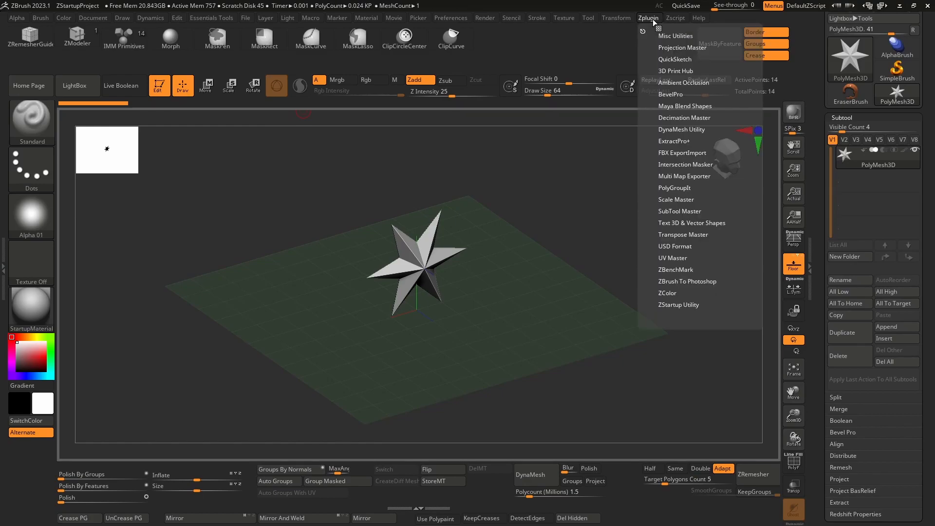
pyautogui.click(680, 153)
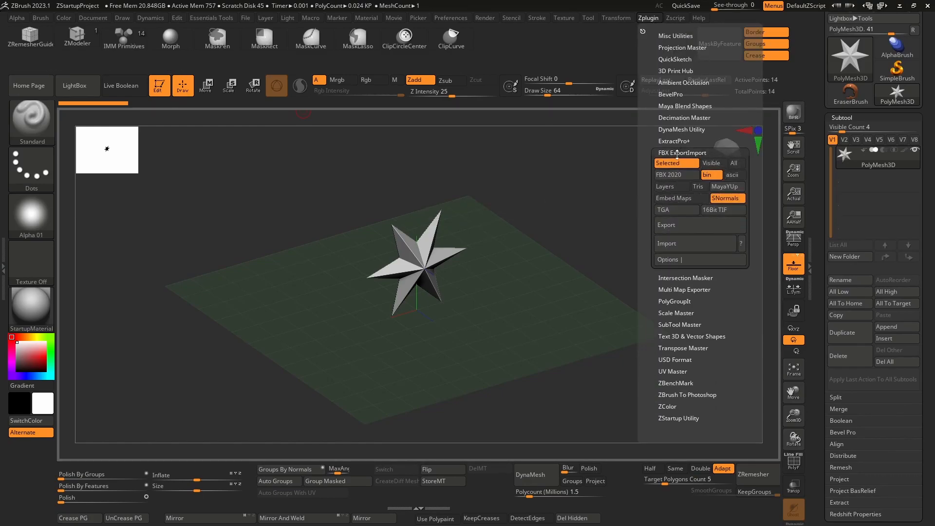
pyautogui.click(682, 247)
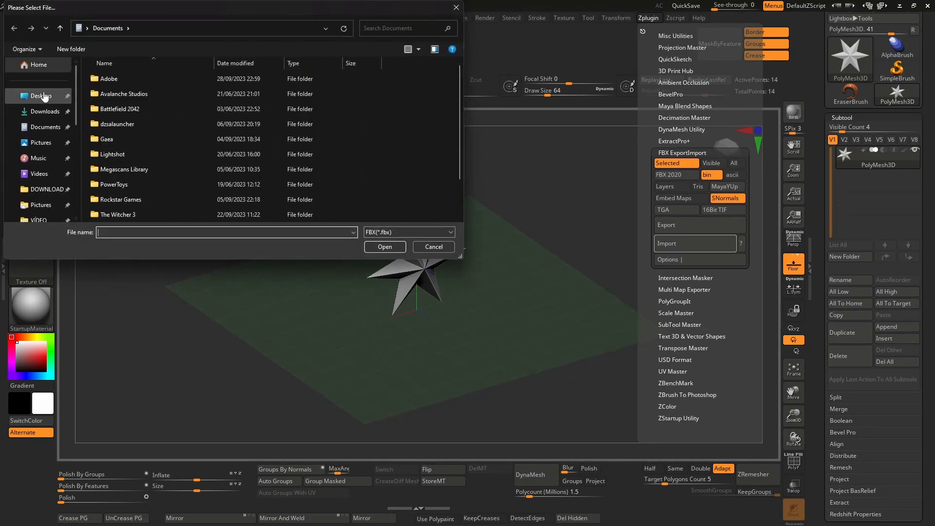
pyautogui.click(41, 96)
pyautogui.moveTo(460, 128); pyautogui.dragTo(466, 205)
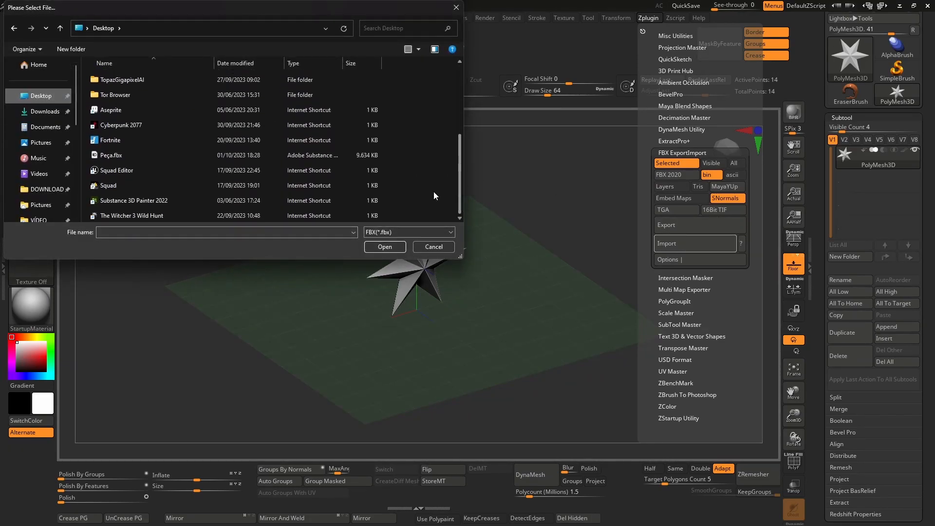
pyautogui.click(111, 156)
pyautogui.doubleClick(111, 156)
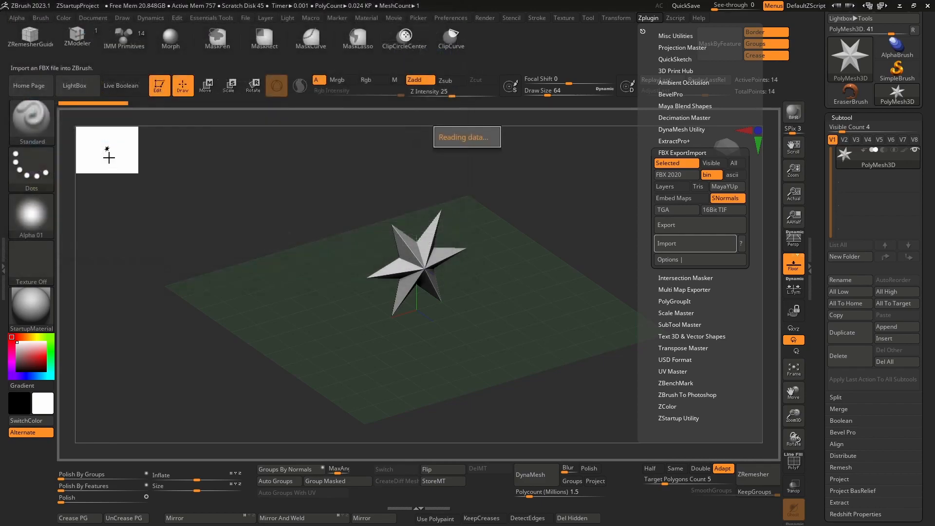
# - Frame the imported model and examine its topology with the PolyFrame wireframe, turning the wireframe off again
pyautogui.moveTo(567, 207); pyautogui.dragTo(562, 234)
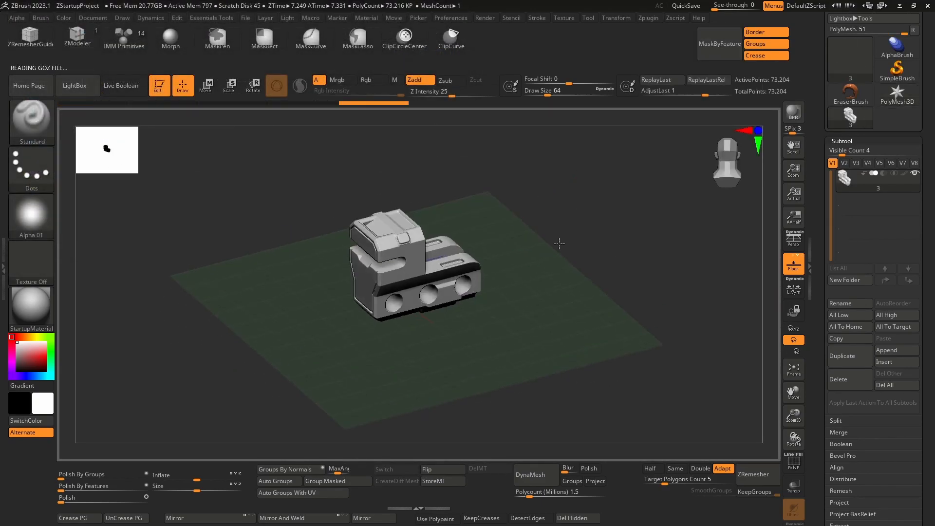
pyautogui.press('f')
pyautogui.hotkey('shift', 'f')
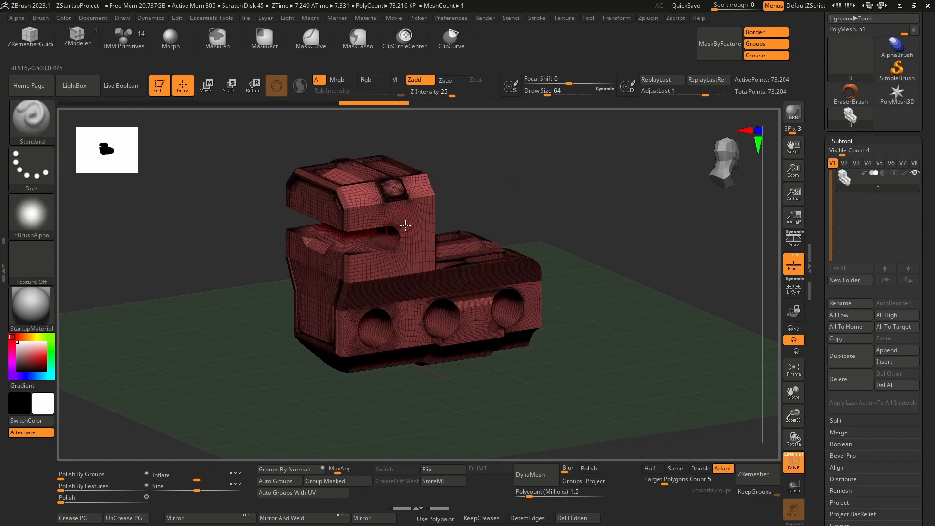
pyautogui.moveTo(529, 188)
pyautogui.mouseDown()
pyautogui.moveTo(532, 205)
pyautogui.moveTo(579, 197)
pyautogui.moveTo(574, 162)
pyautogui.moveTo(540, 142)
pyautogui.moveTo(585, 210)
pyautogui.moveTo(552, 215)
pyautogui.mouseUp()
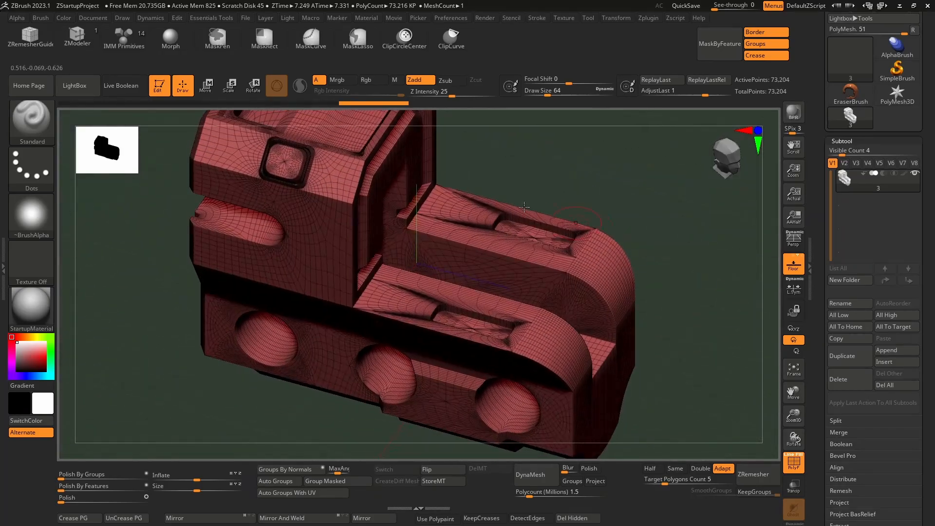
pyautogui.press('shift')
pyautogui.hotkey('shift', 'f')
pyautogui.moveTo(697, 236)
pyautogui.keyDown('alt'); pyautogui.mouseDown()
pyautogui.moveTo(637, 232)
pyautogui.moveTo(651, 206)
pyautogui.mouseUp(); pyautogui.keyUp('alt')
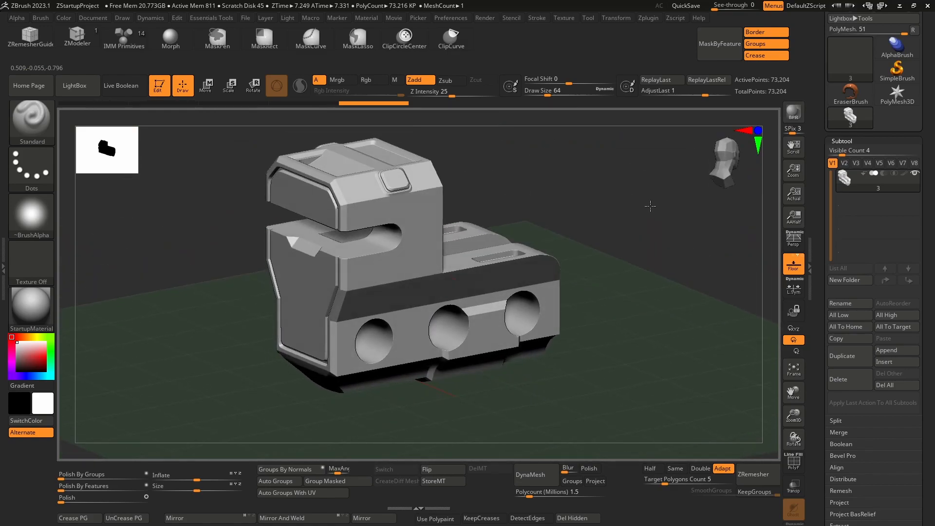
# - Set the DynaMesh resolution to 1160 and convert the imported model to a DynaMesh
pyautogui.click(843, 141)
pyautogui.scroll(3, 859, 142)
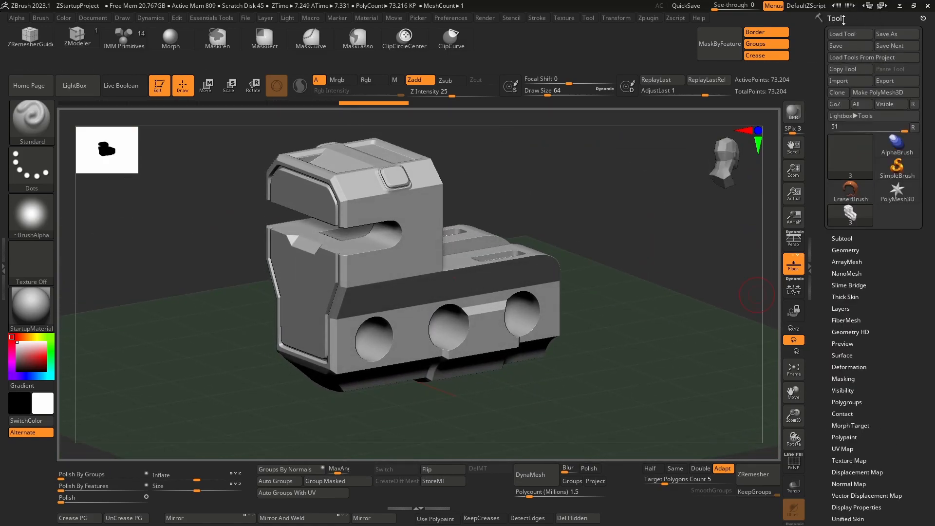
pyautogui.scroll(-2, 854, 365)
pyautogui.scroll(-1, 853, 365)
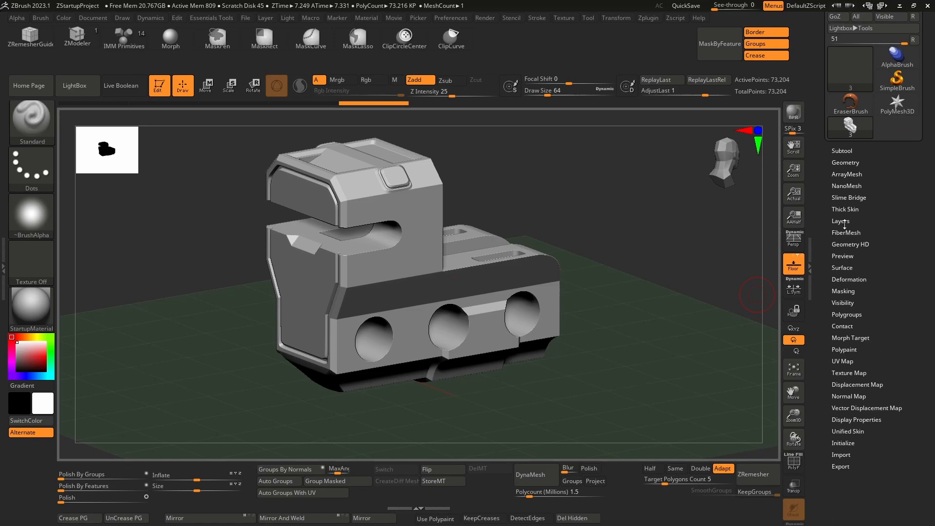
pyautogui.click(847, 162)
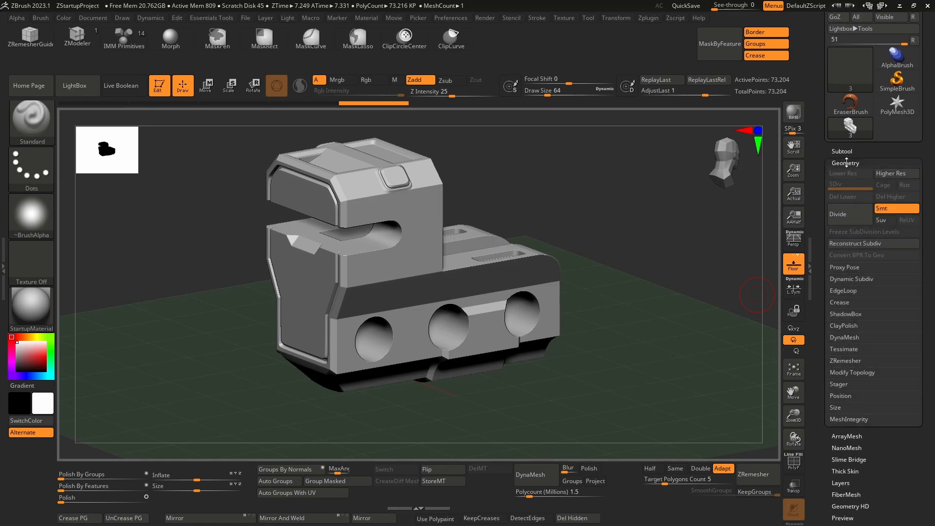
pyautogui.click(841, 339)
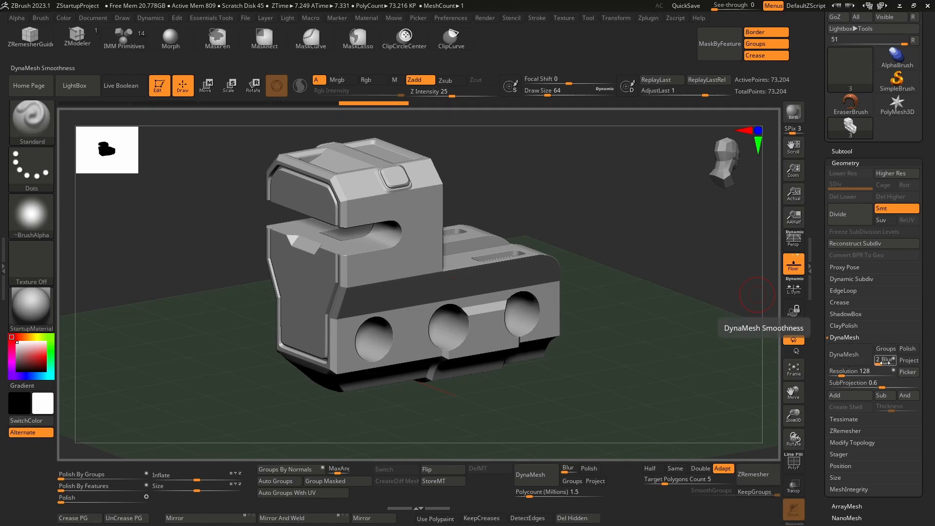
pyautogui.moveTo(895, 360); pyautogui.dragTo(877, 361)
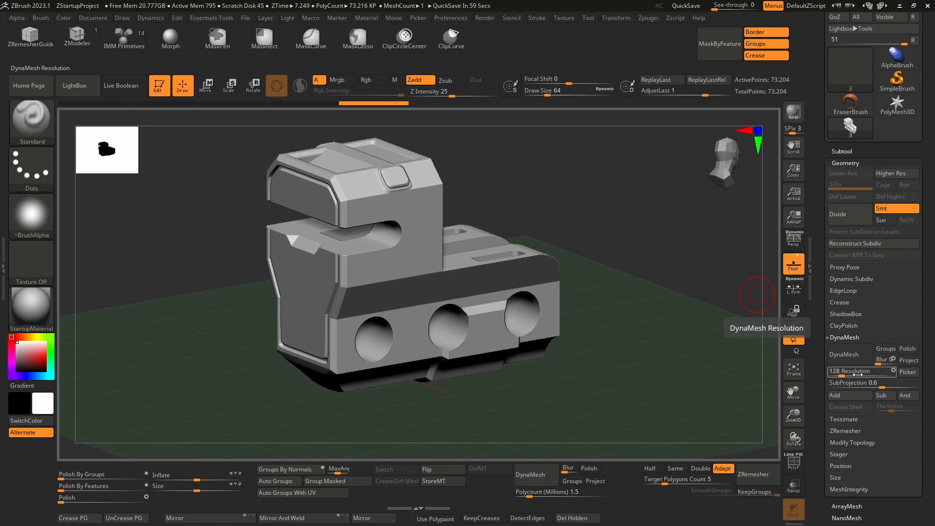
pyautogui.moveTo(848, 376); pyautogui.dragTo(864, 376)
pyautogui.click(837, 359)
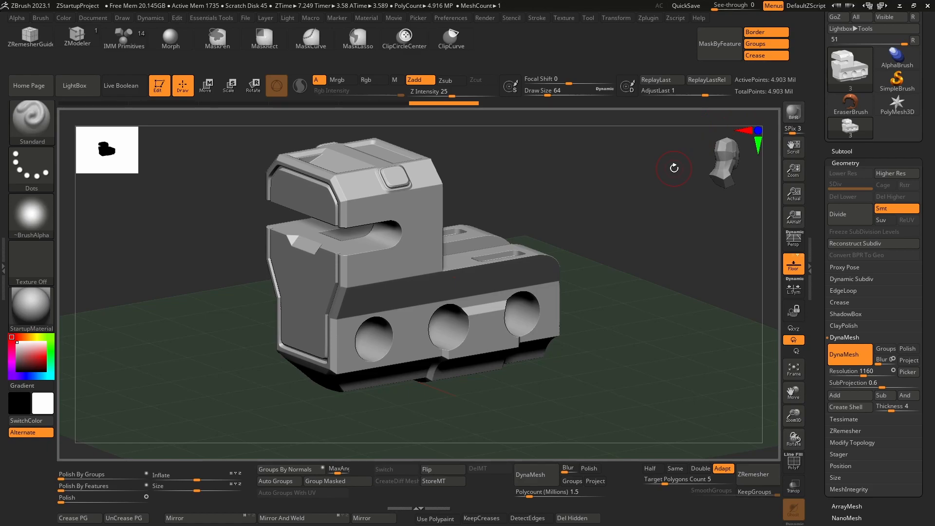
pyautogui.moveTo(550, 162)
pyautogui.mouseDown()
pyautogui.moveTo(585, 177)
pyautogui.moveTo(539, 173)
pyautogui.moveTo(559, 172)
pyautogui.mouseUp()
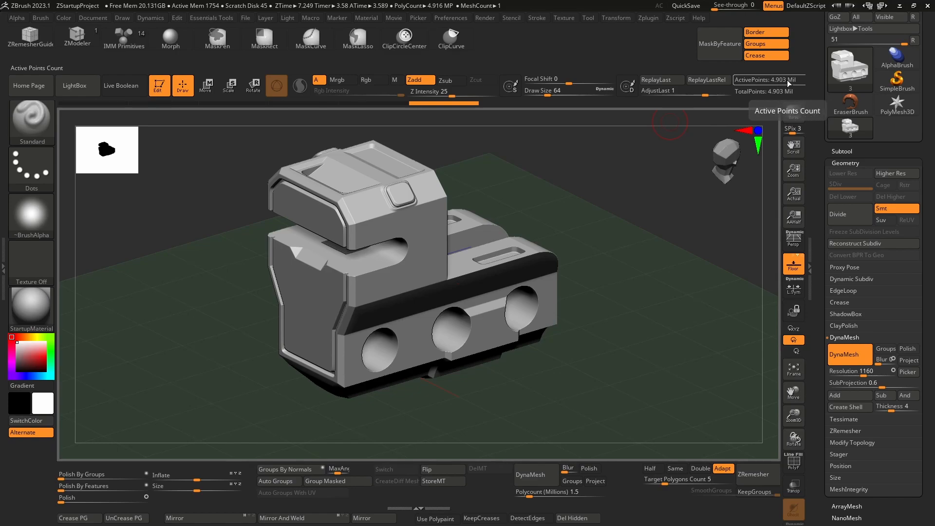
# - Examine the DynaMesh model up close, turning the PolyFrame wireframe on and off again
pyautogui.moveTo(607, 191)
pyautogui.keyDown('ctrl'); pyautogui.mouseDown(button='right')
pyautogui.moveTo(629, 196)
pyautogui.moveTo(575, 192)
pyautogui.moveTo(578, 146)
pyautogui.moveTo(583, 175)
pyautogui.moveTo(633, 197)
pyautogui.mouseUp(button='right'); pyautogui.keyUp('ctrl')
pyautogui.keyDown('ctrl'); pyautogui.click(574, 192); pyautogui.keyUp('ctrl')
pyautogui.keyDown('ctrl'); pyautogui.click(584, 189); pyautogui.keyUp('ctrl')
pyautogui.hotkey('shift', 'f')
pyautogui.hotkey('shift', 'f')
# - Close the Geometry settings, open Deformation, and switch the Polish mode from open circle to filled dot
pyautogui.click(844, 164)
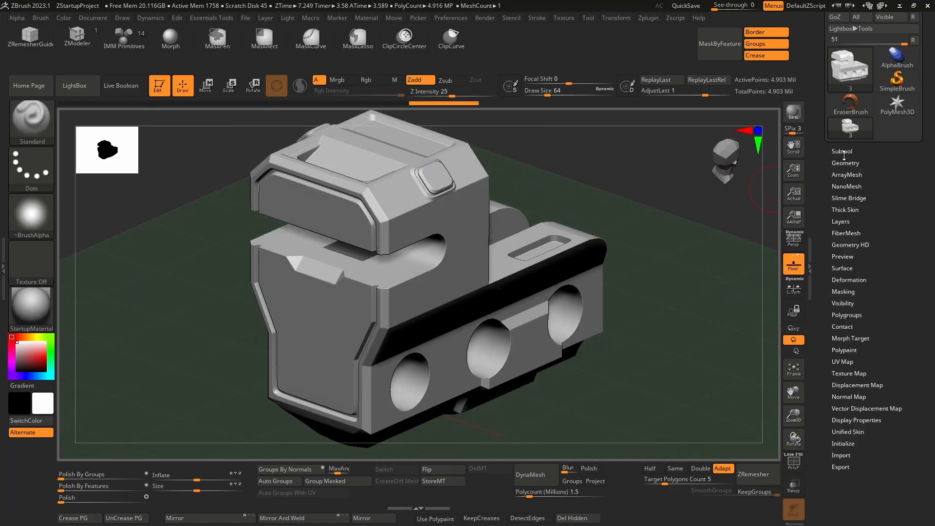
pyautogui.click(850, 280)
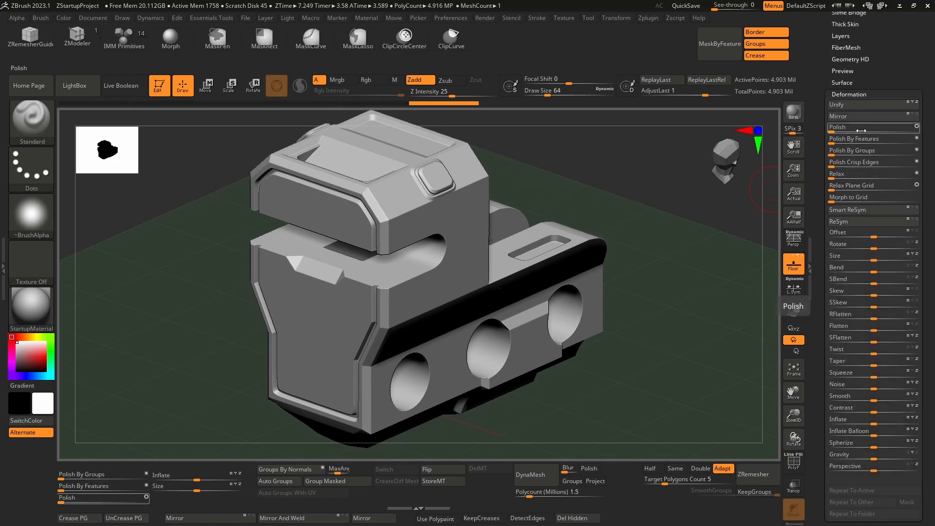
pyautogui.click(917, 127)
# - Try polishing the whole mesh at strength 35, inspect the softened edges, and undo the polish
pyautogui.moveTo(837, 130); pyautogui.dragTo(861, 132)
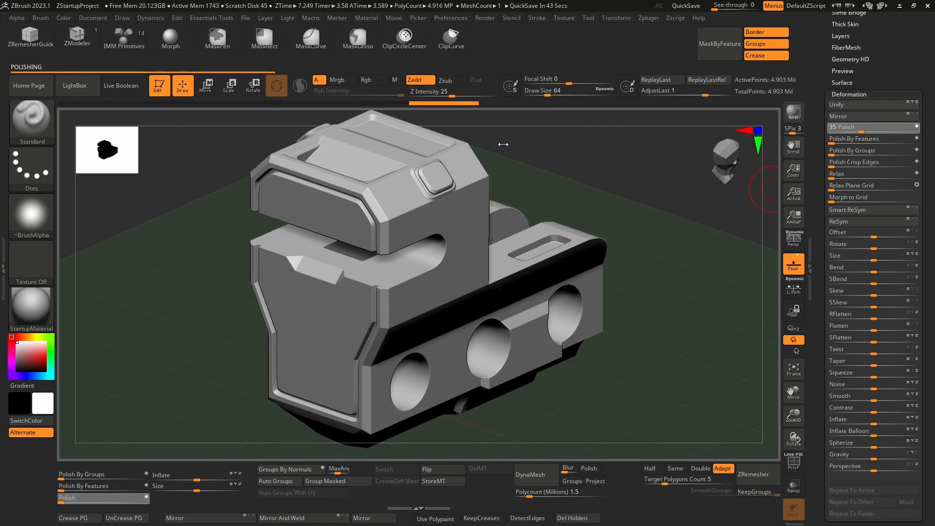
pyautogui.moveTo(503, 144); pyautogui.dragTo(468, 170)
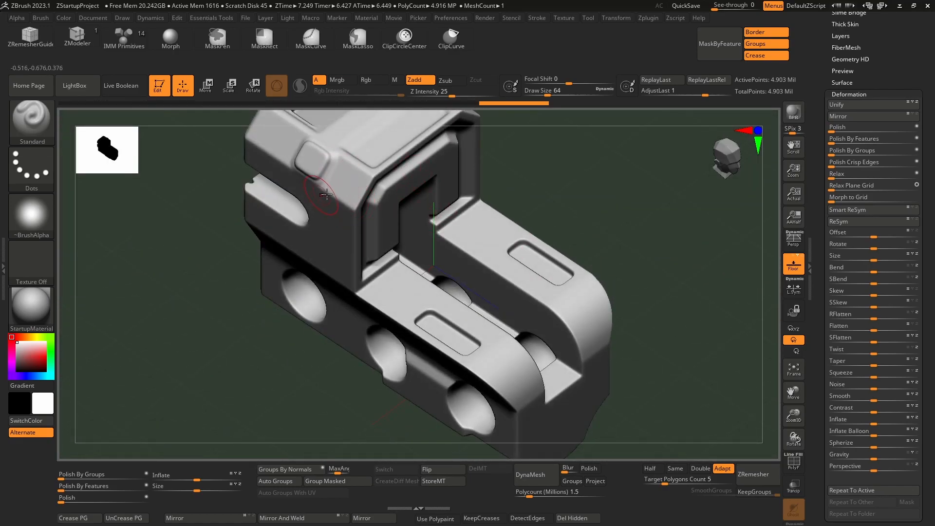
pyautogui.moveTo(622, 233); pyautogui.dragTo(665, 216)
pyautogui.moveTo(514, 103); pyautogui.dragTo(468, 104)
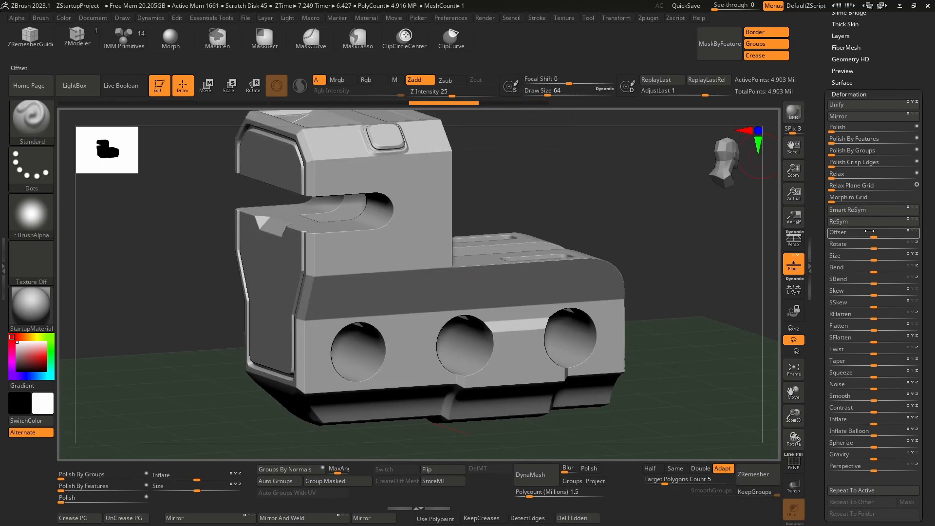
# - Polish the whole mesh at strength 25 and check the softened edges from several sides
pyautogui.click(847, 131)
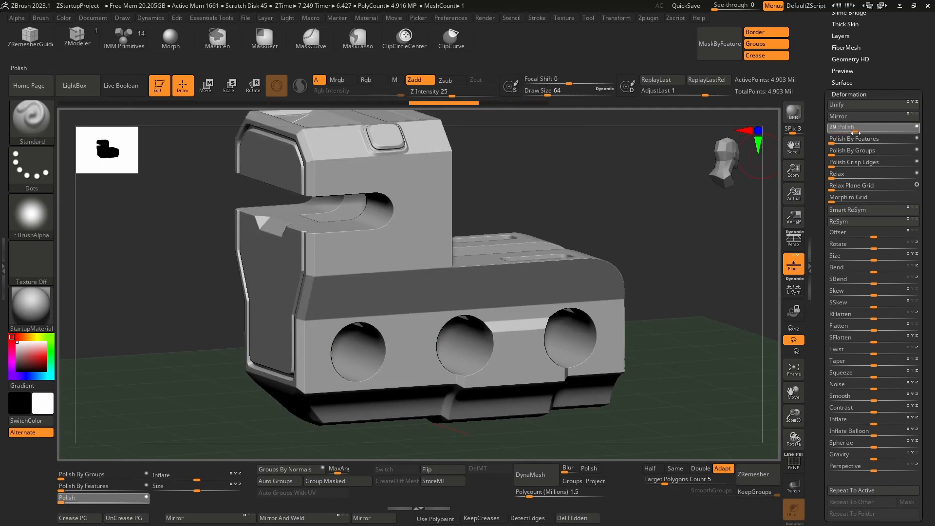
pyautogui.moveTo(852, 132); pyautogui.dragTo(852, 135)
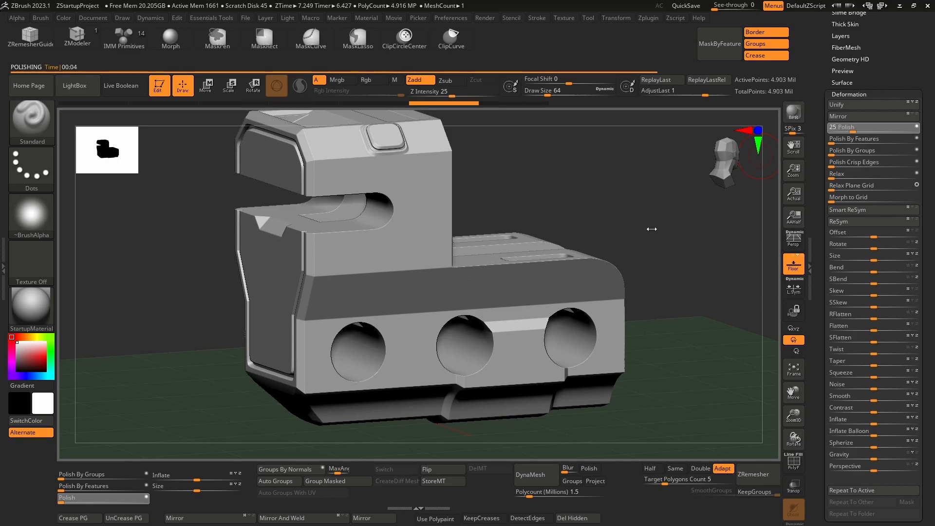
pyautogui.moveTo(651, 226)
pyautogui.mouseDown()
pyautogui.moveTo(631, 221)
pyautogui.moveTo(639, 225)
pyautogui.mouseUp()
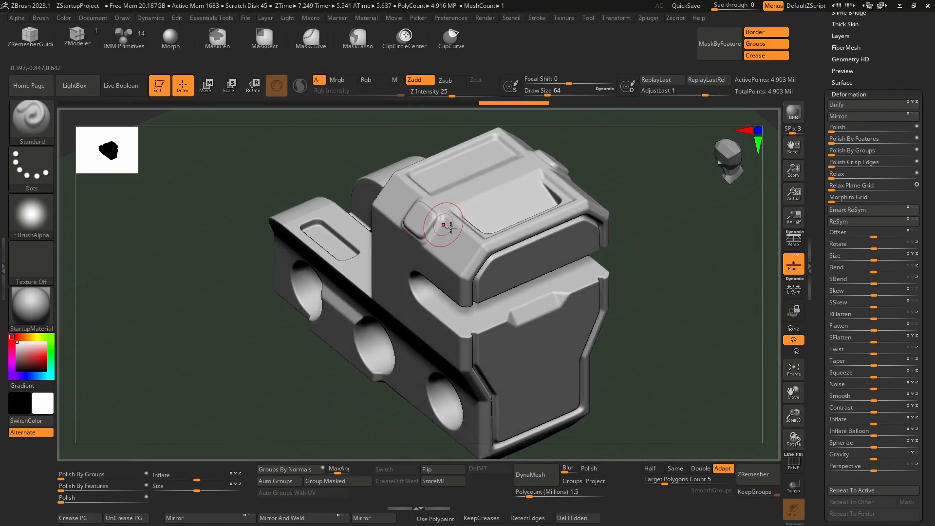
pyautogui.moveTo(647, 303); pyautogui.dragTo(428, 199)
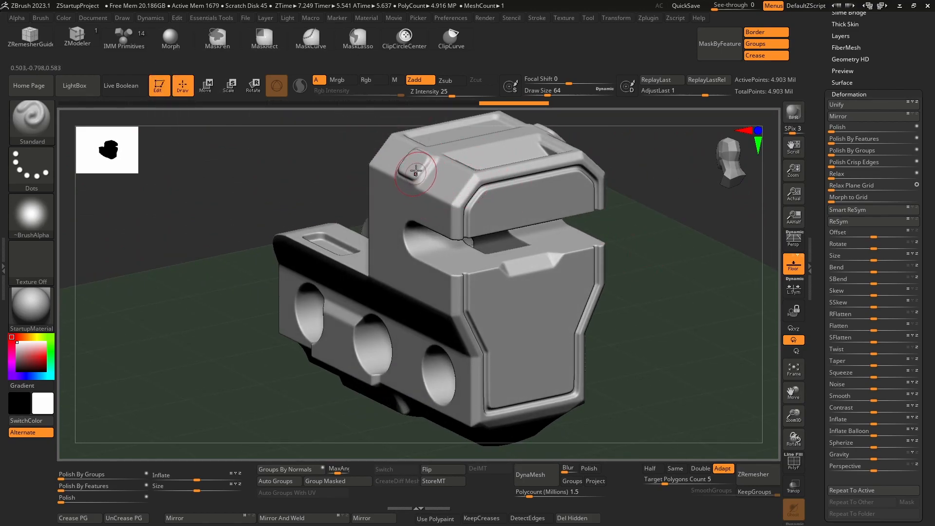
pyautogui.keyDown('shift'); pyautogui.moveTo(682, 238); pyautogui.dragTo(648, 145); pyautogui.keyUp('shift')
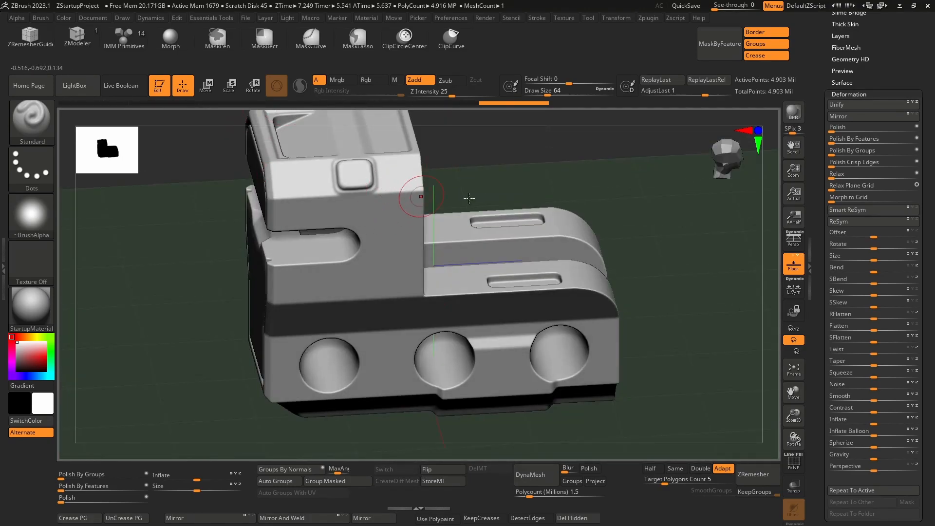
pyautogui.moveTo(627, 180); pyautogui.dragTo(775, 163)
pyautogui.moveTo(629, 182); pyautogui.dragTo(575, 201)
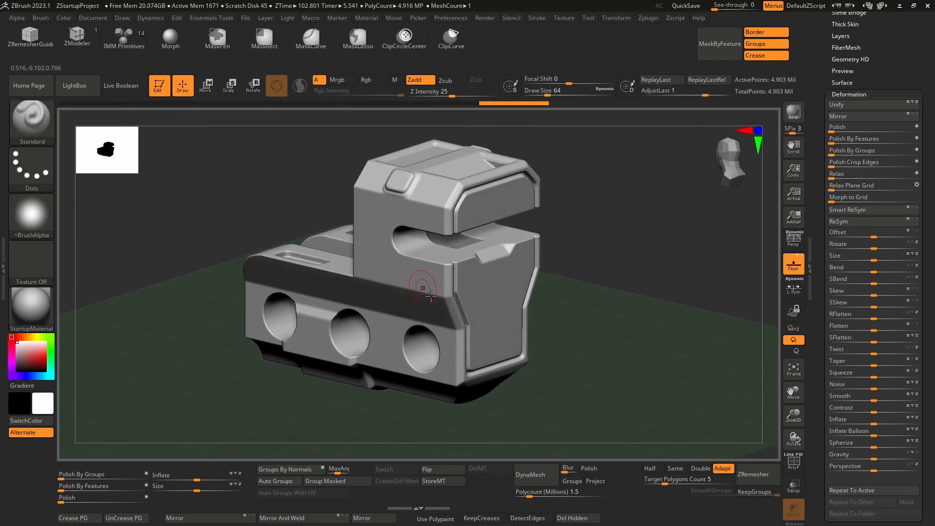
pyautogui.moveTo(564, 299); pyautogui.dragTo(533, 284)
pyautogui.moveTo(643, 242); pyautogui.dragTo(760, 127)
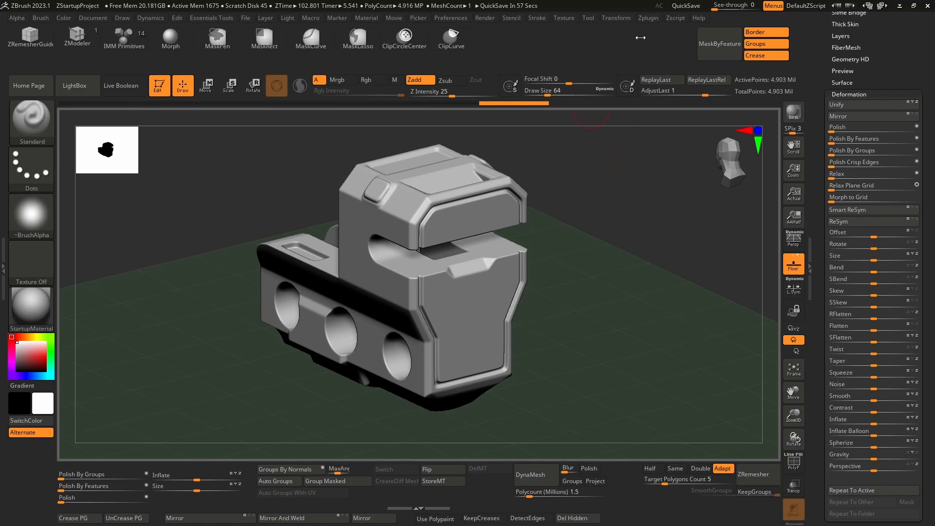
# - Set the Decimation Master percentage to 10 and pre-process the current mesh
pyautogui.click(647, 18)
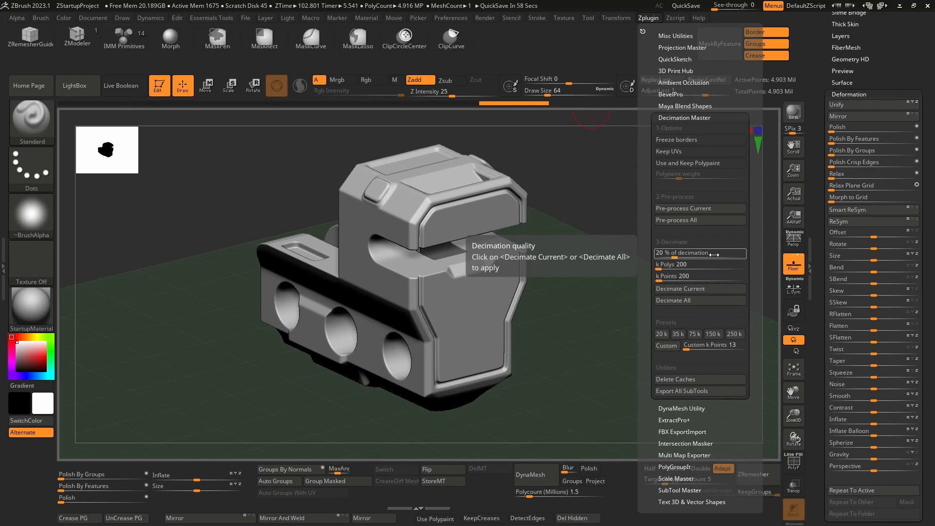
pyautogui.click(673, 255)
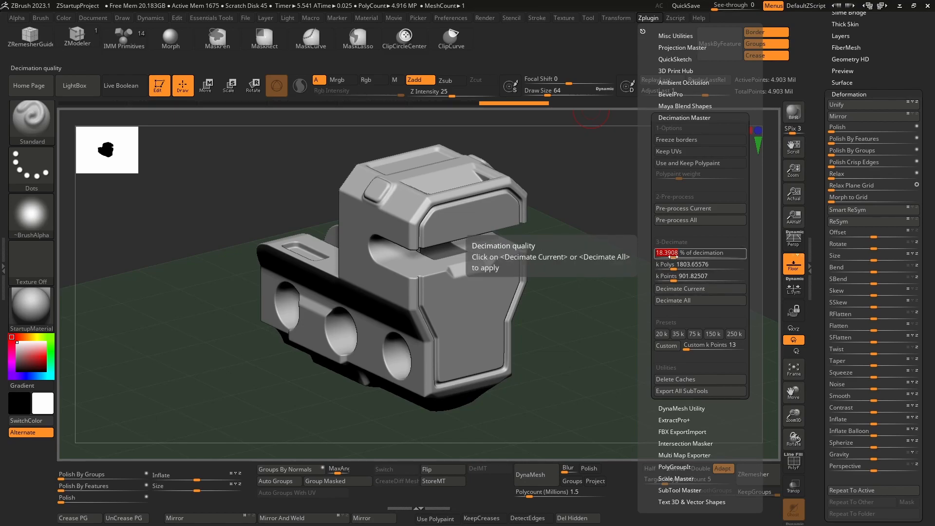
pyautogui.moveTo(673, 257); pyautogui.dragTo(667, 258)
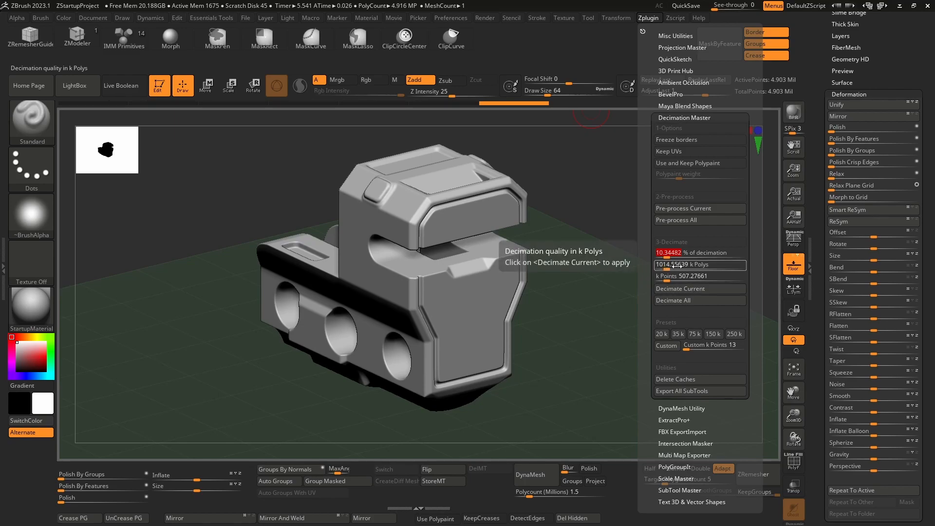
pyautogui.write('10')
pyautogui.press('Return')
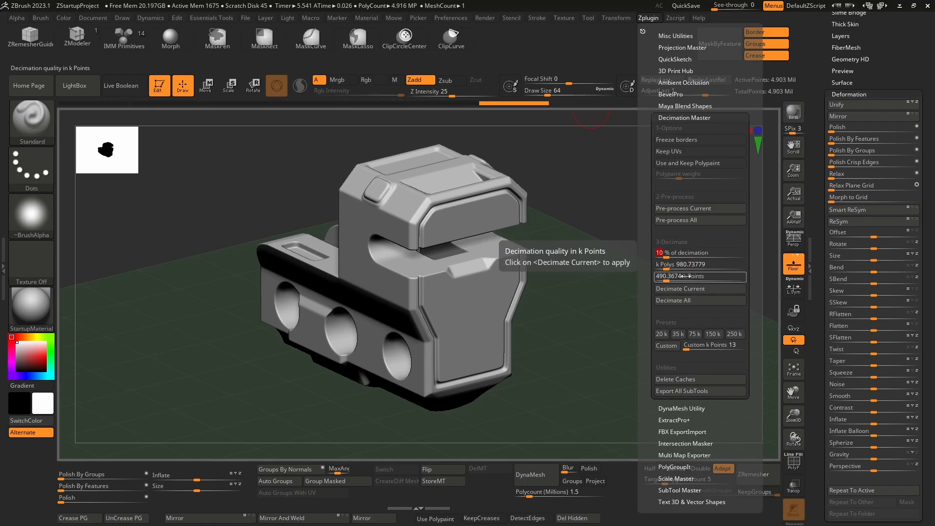
pyautogui.click(682, 208)
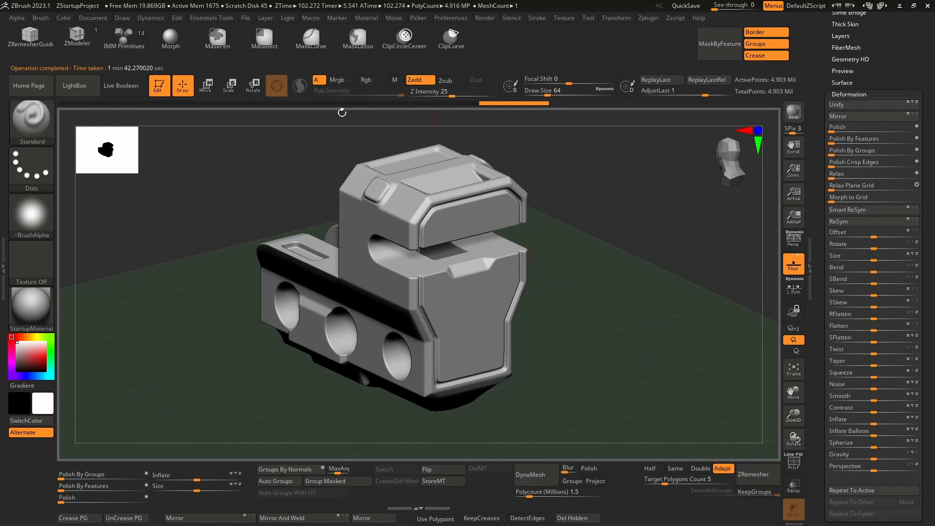
# - Examine the dense mesh topology around the front opening with the PolyFrame wireframe on
pyautogui.moveTo(544, 248); pyautogui.dragTo(670, 236)
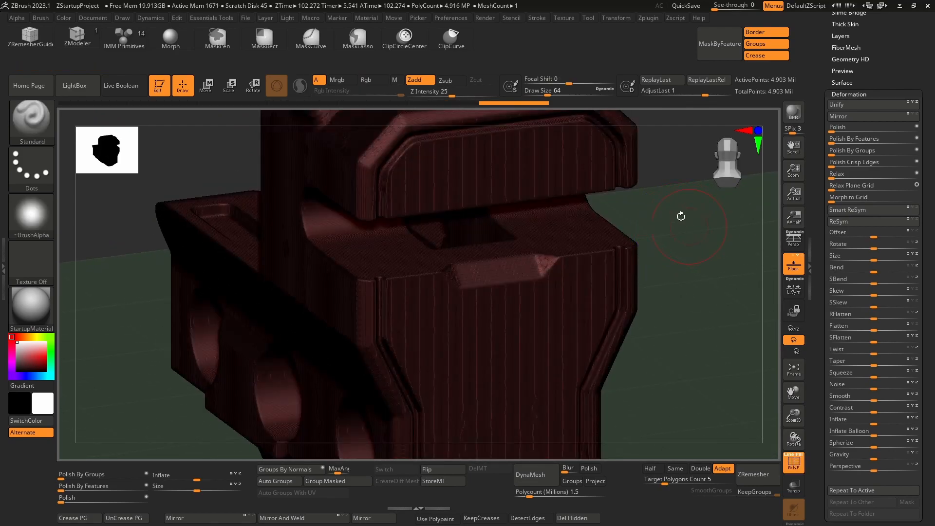
pyautogui.click(798, 467)
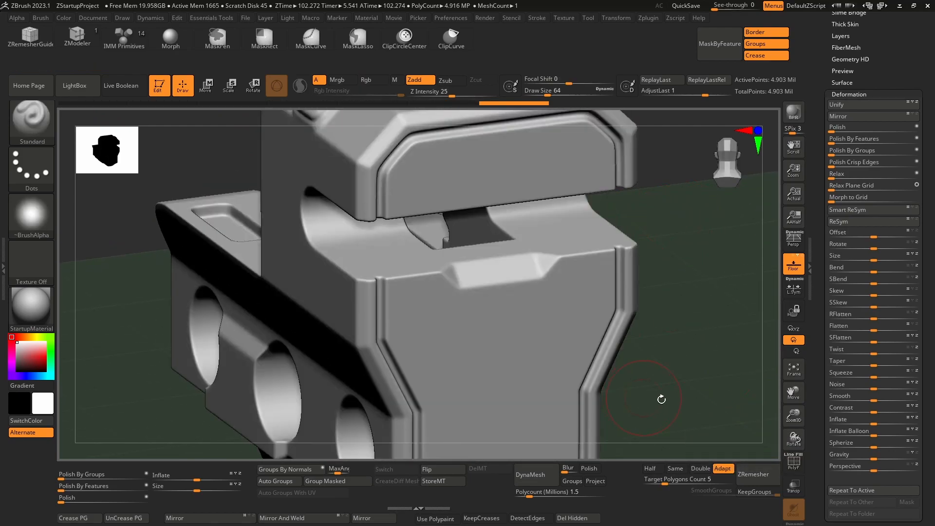
pyautogui.hotkey('shift', 'f')
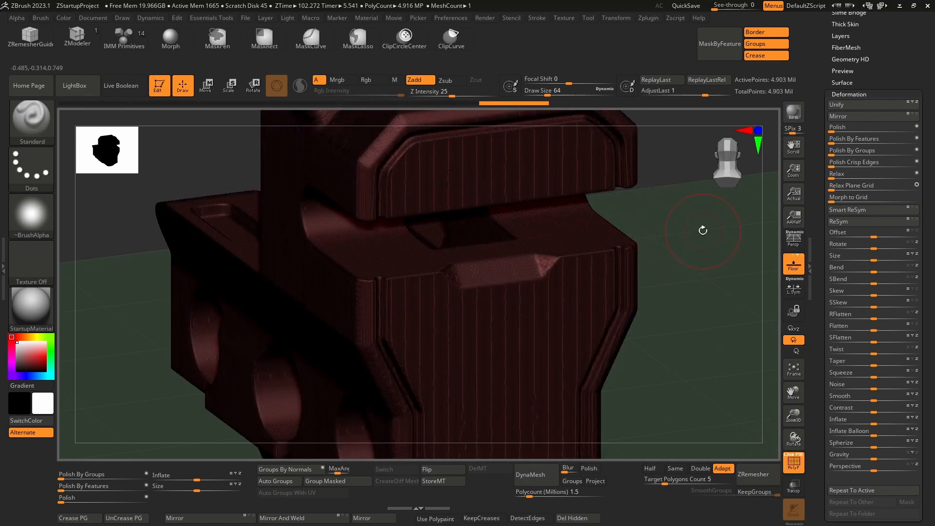
pyautogui.keyDown('alt'); pyautogui.moveTo(703, 230); pyautogui.dragTo(635, 319); pyautogui.keyUp('alt')
pyautogui.keyDown('alt'); pyautogui.moveTo(633, 234); pyautogui.dragTo(779, 235); pyautogui.keyUp('alt')
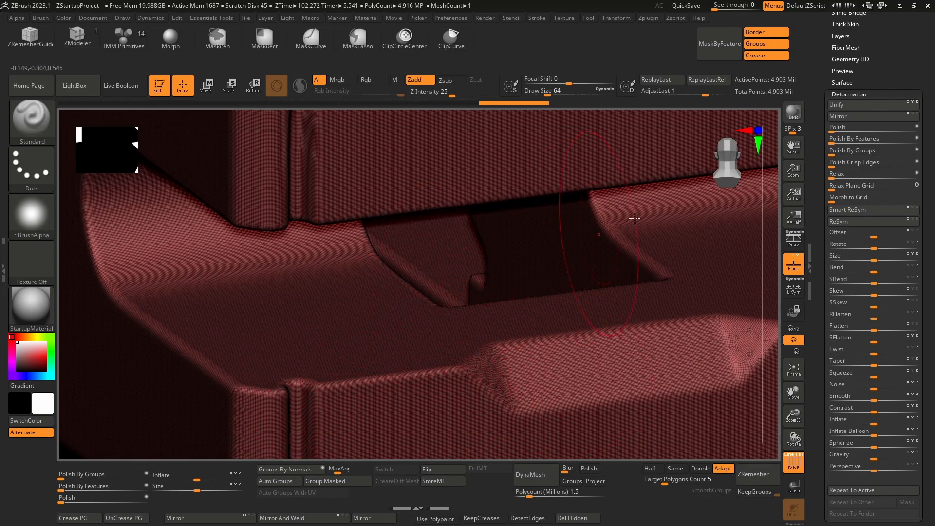
# - Decimate the current mesh at 10% with Decimation Master and inspect the model from several sides without the wireframe
pyautogui.click(652, 17)
pyautogui.click(652, 17)
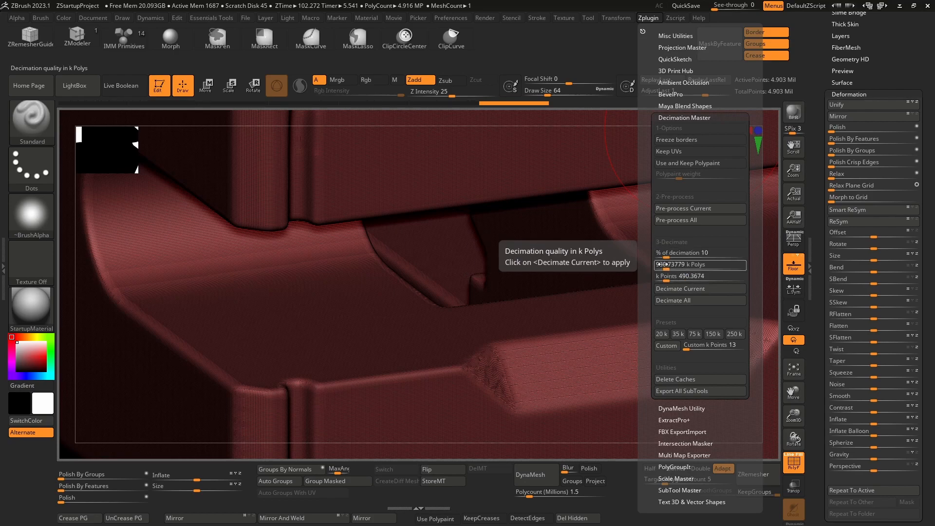
pyautogui.click(689, 289)
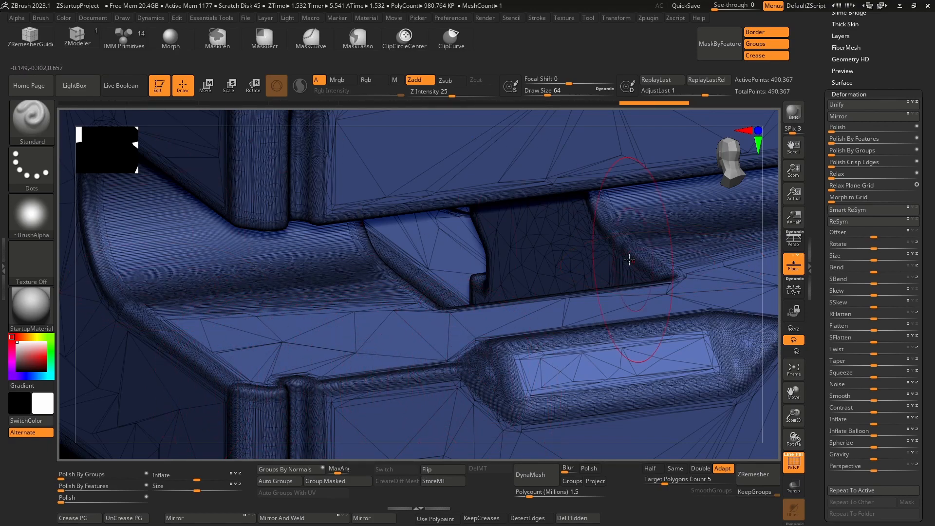
pyautogui.press('f')
pyautogui.moveTo(624, 234)
pyautogui.mouseDown()
pyautogui.moveTo(628, 204)
pyautogui.moveTo(702, 211)
pyautogui.moveTo(682, 224)
pyautogui.moveTo(629, 222)
pyautogui.mouseUp()
pyautogui.moveTo(576, 251); pyautogui.dragTo(632, 262)
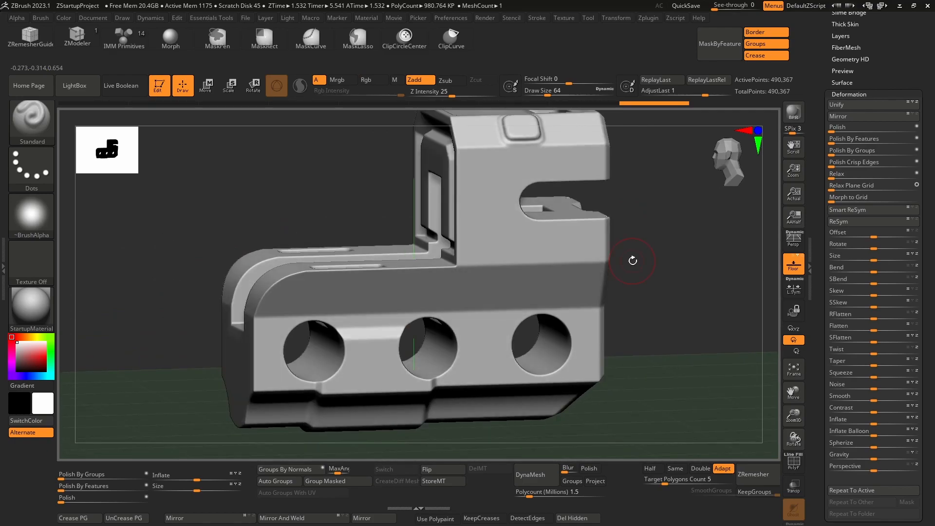
pyautogui.moveTo(662, 221); pyautogui.dragTo(604, 281)
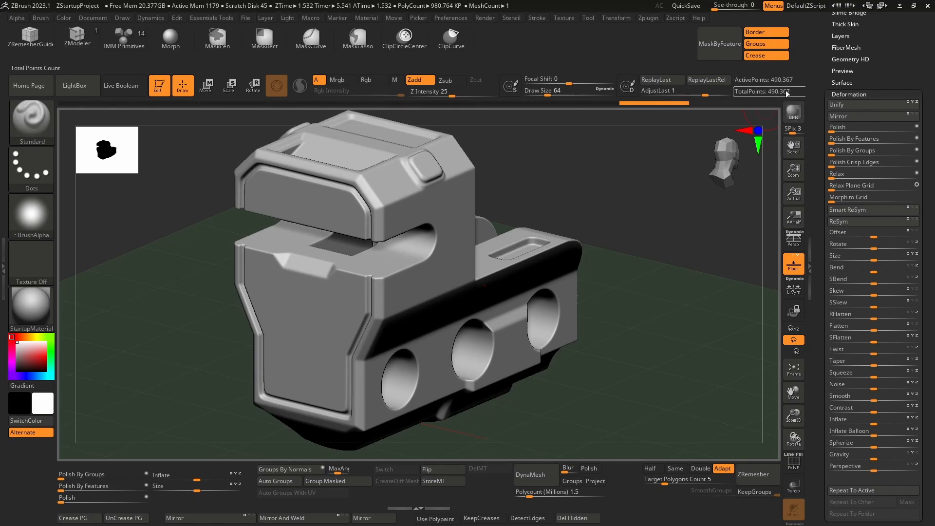
# - Export the decimated model with the FBX ExportImport plugin to the Desktop, overwriting Peça.fbx
pyautogui.click(644, 21)
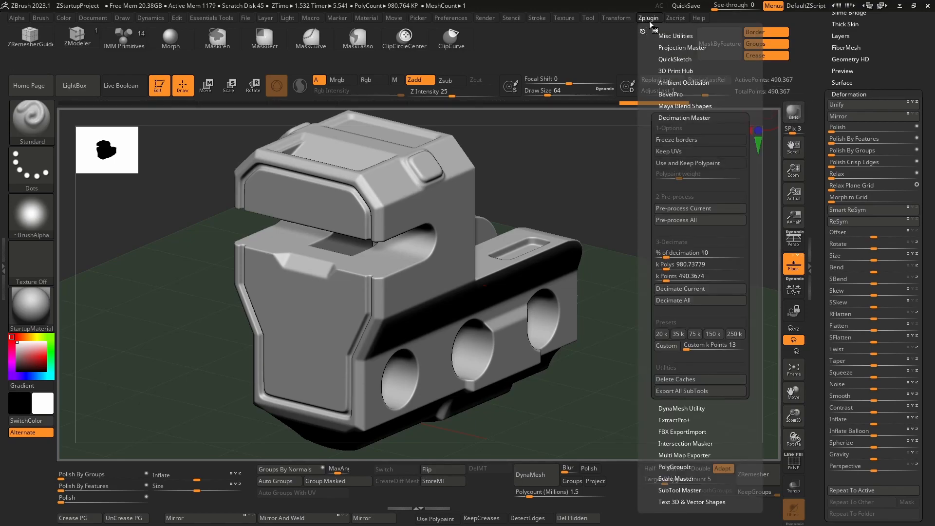
pyautogui.click(683, 117)
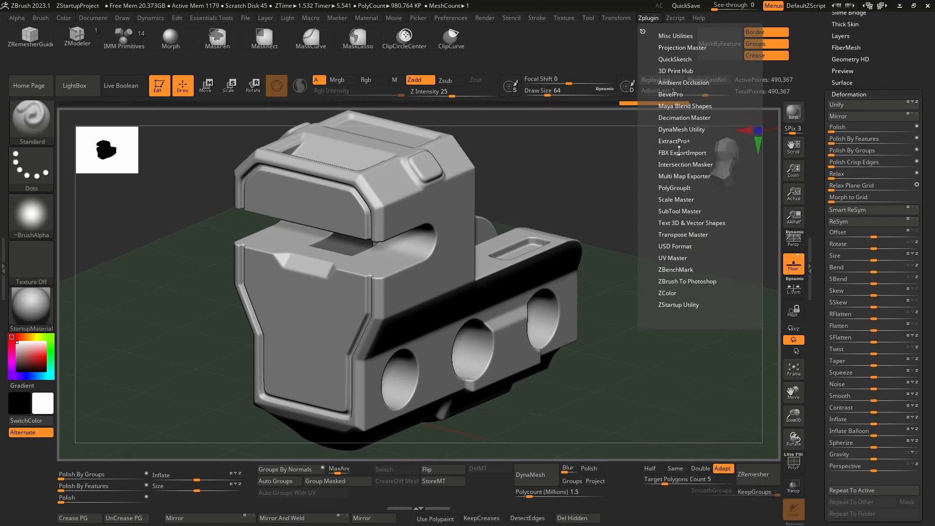
pyautogui.click(680, 153)
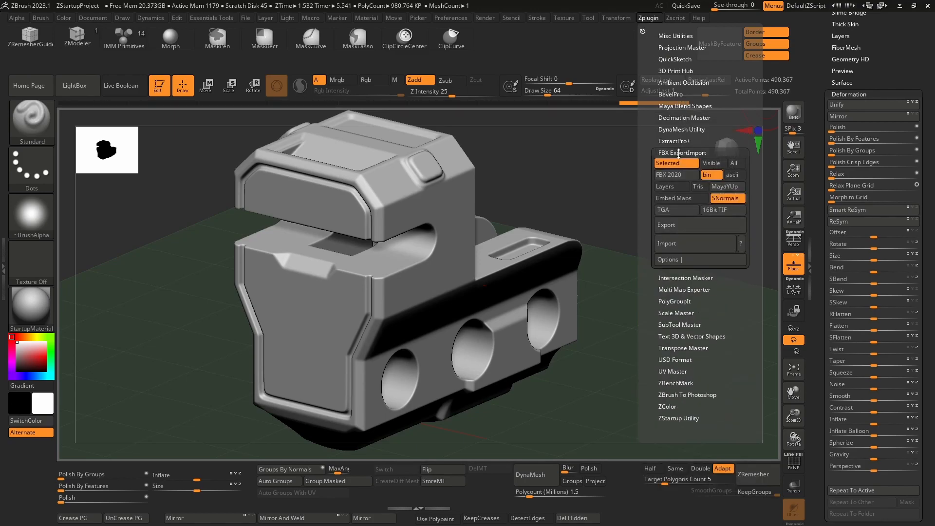
pyautogui.click(677, 225)
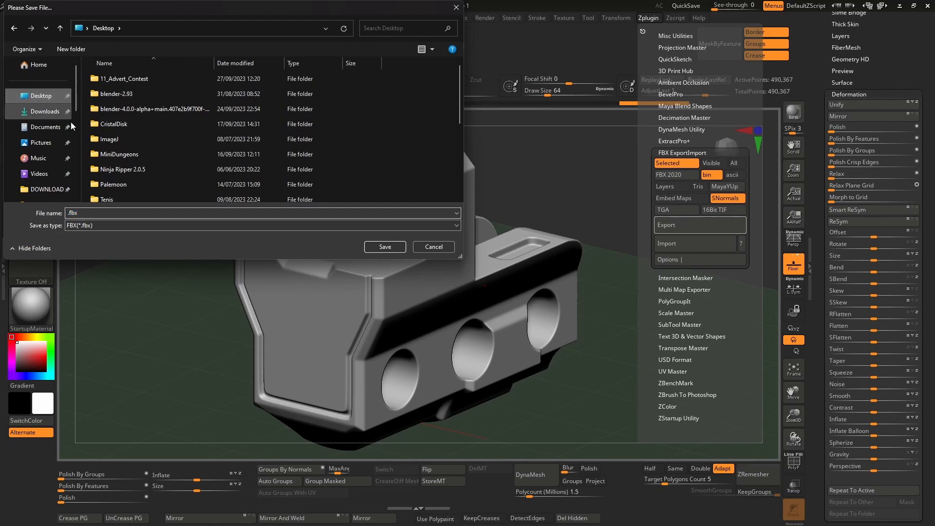
pyautogui.scroll(-5, 335, 155)
pyautogui.click(115, 137)
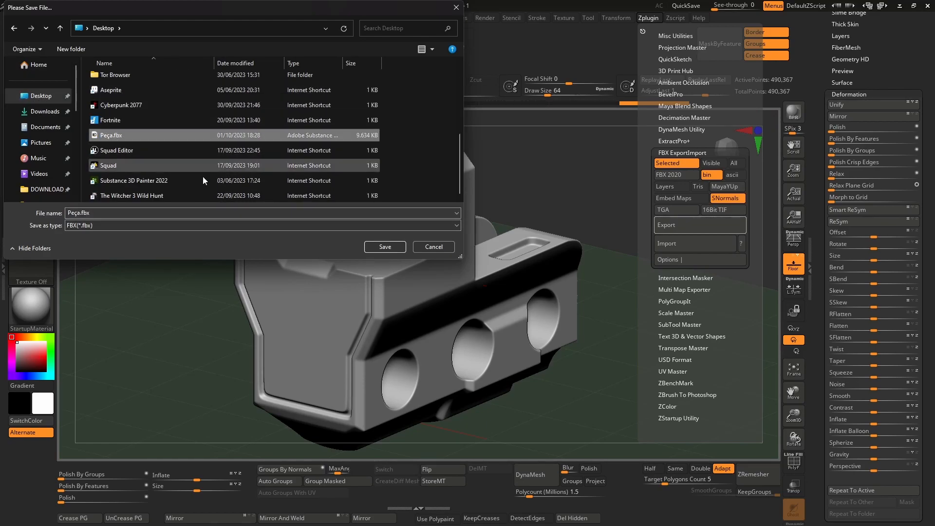
pyautogui.click(385, 246)
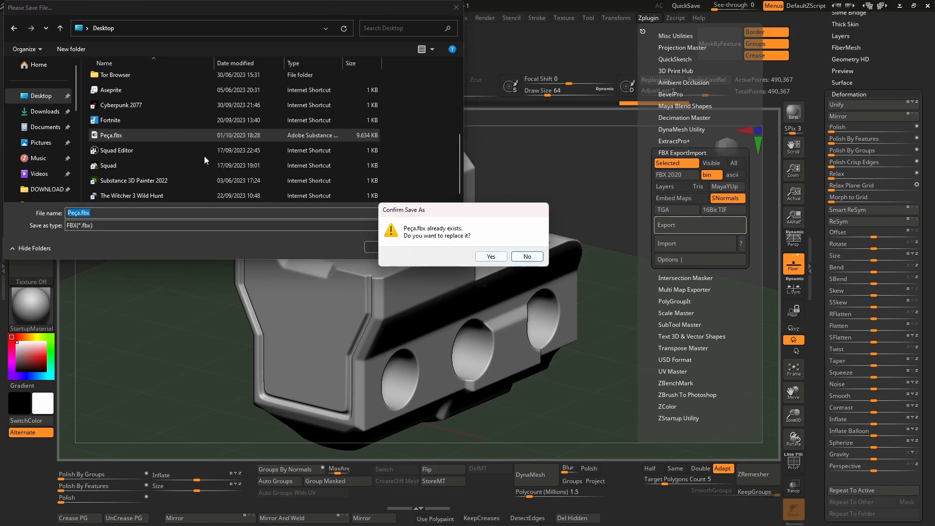
pyautogui.click(492, 257)
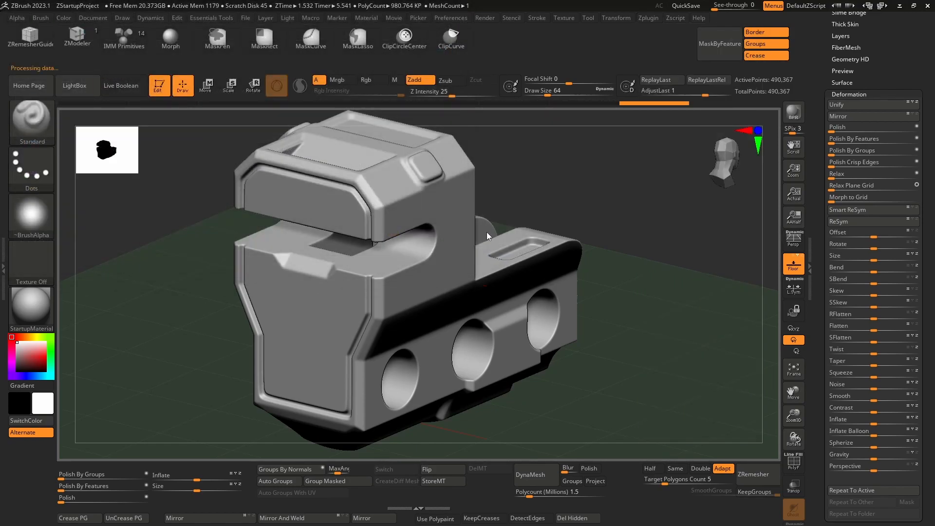
# - Switch to Blender and hide the original model in the BLOCKAGE collection
pyautogui.click(900, 7)
pyautogui.moveTo(625, 182); pyautogui.dragTo(331, 185, button='middle')
pyautogui.click(818, 62)
pyautogui.moveTo(578, 141); pyautogui.dragTo(486, 151, button='middle')
pyautogui.click(466, 186)
pyautogui.press('h')
# - Import the decimated model Peça.fbx from the Desktop folder into the scene as FBX
pyautogui.press('F4')
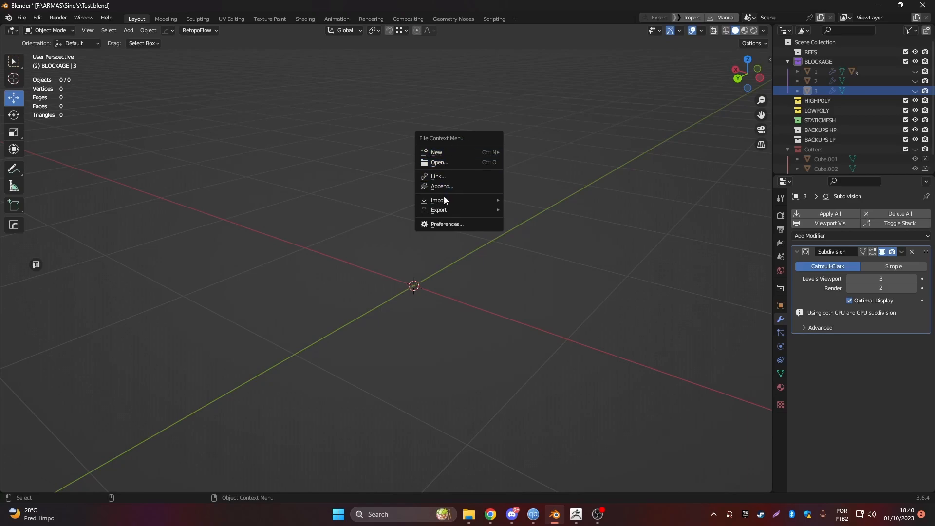
pyautogui.moveTo(451, 199)
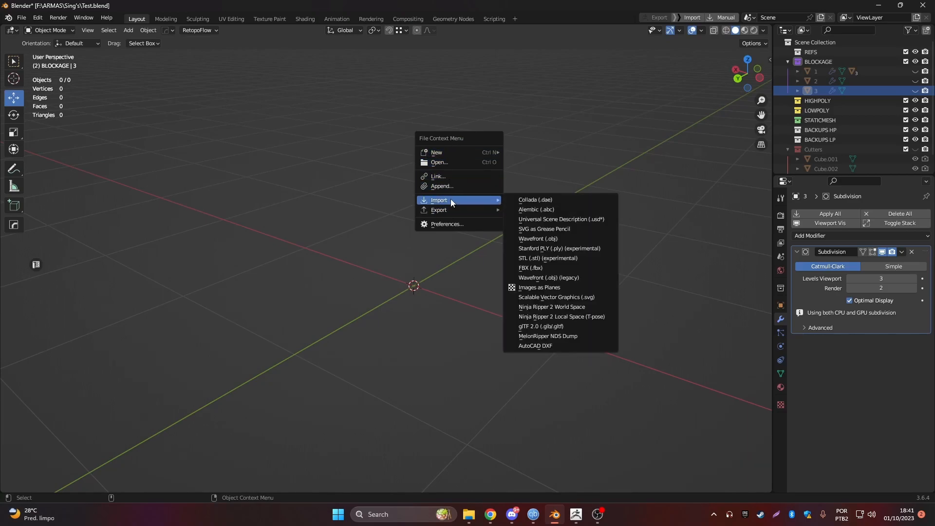
pyautogui.click(549, 268)
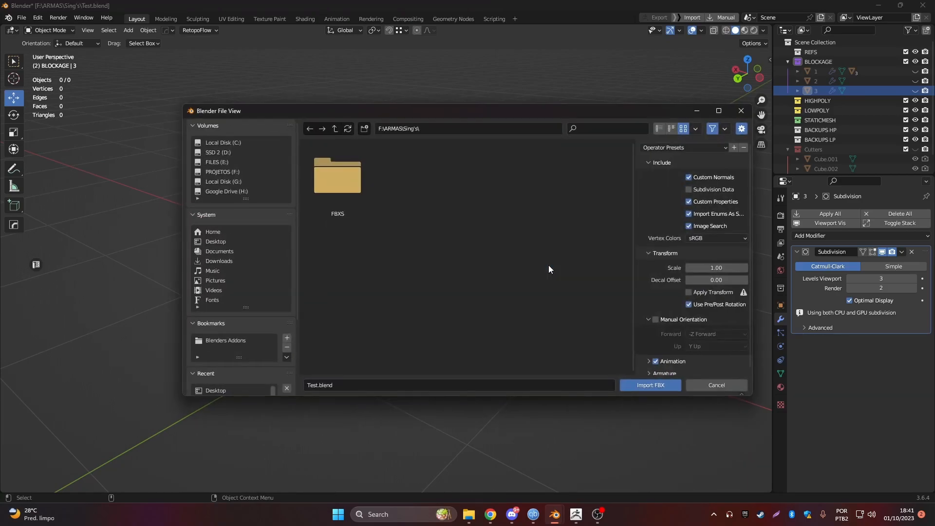
pyautogui.click(219, 241)
pyautogui.click(565, 325)
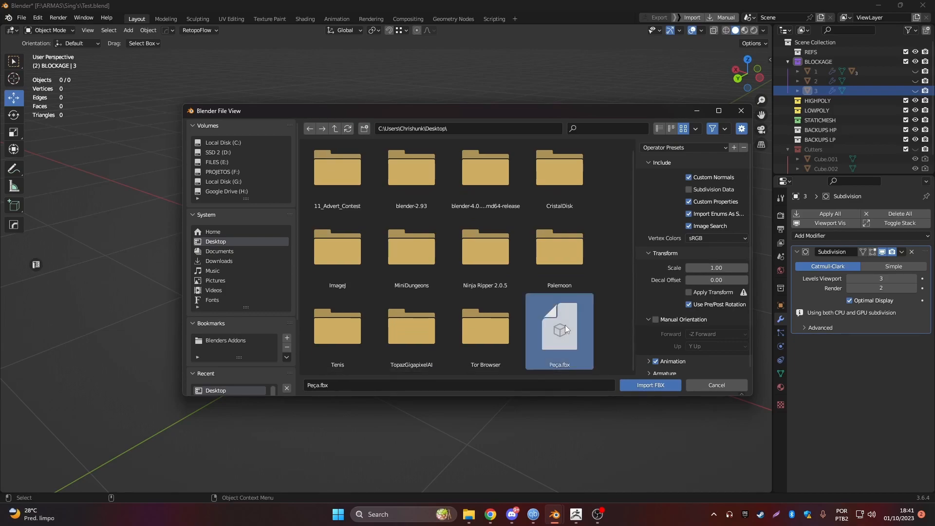
pyautogui.scroll(-1, 709, 337)
pyautogui.click(636, 385)
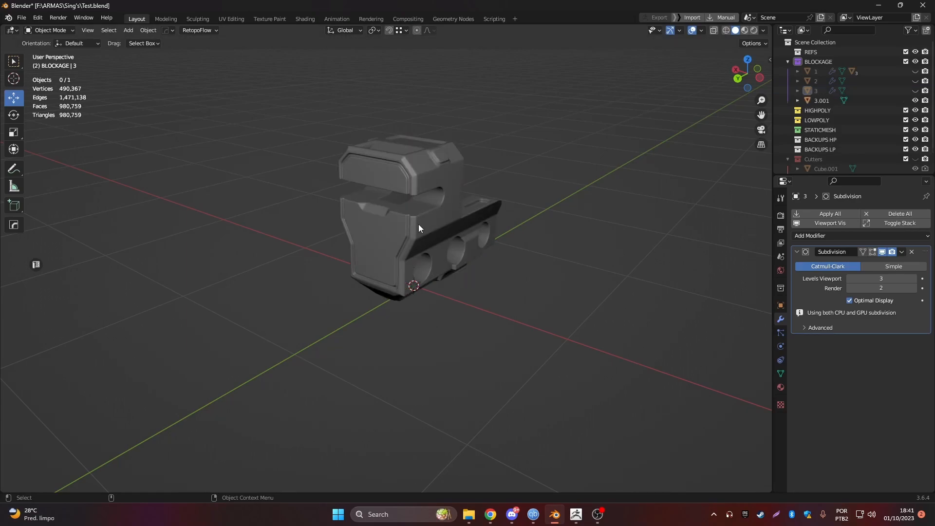
# - Inspect the imported model's shading from several sides, including close-ups of the bevelled edges and side holes
pyautogui.scroll(2, 419, 224)
pyautogui.moveTo(388, 258); pyautogui.dragTo(396, 247, button='middle')
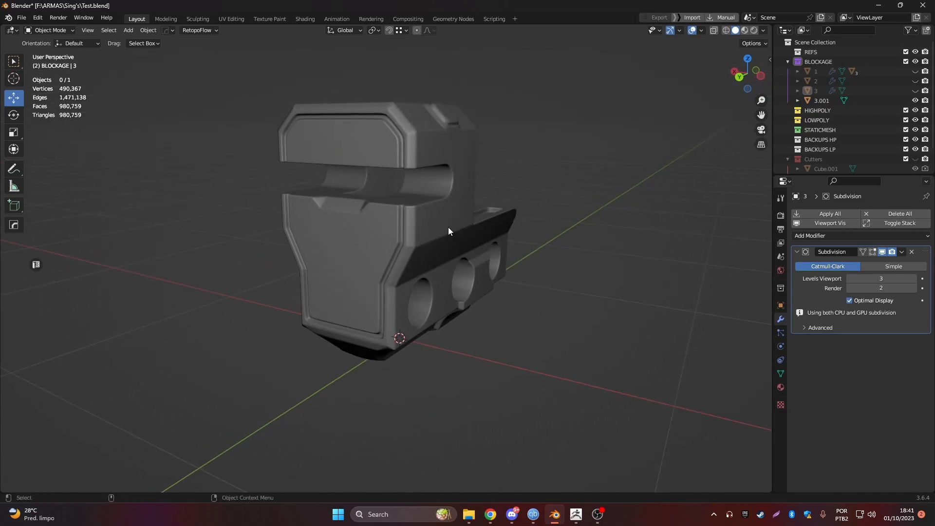
pyautogui.moveTo(449, 227); pyautogui.dragTo(447, 271, button='middle')
pyautogui.scroll(3, 490, 247)
pyautogui.moveTo(490, 247); pyautogui.dragTo(473, 273, button='middle')
pyautogui.scroll(2, 413, 147)
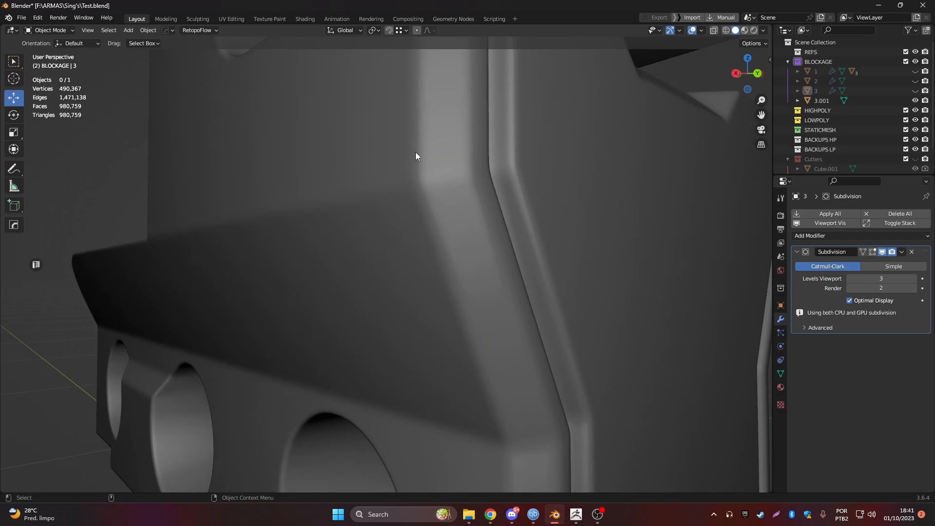
pyautogui.scroll(-2, 413, 145)
pyautogui.moveTo(429, 226); pyautogui.dragTo(489, 233, button='middle')
pyautogui.scroll(-4, 490, 233)
pyautogui.keyDown('shift'); pyautogui.moveTo(351, 282); pyautogui.dragTo(416, 272, button='middle'); pyautogui.keyUp('shift')
pyautogui.scroll(3, 417, 273)
# - Show the wireframe overlay and examine the decimated topology along the bevels, corners and flat faces
pyautogui.hotkey('alt', 'v')
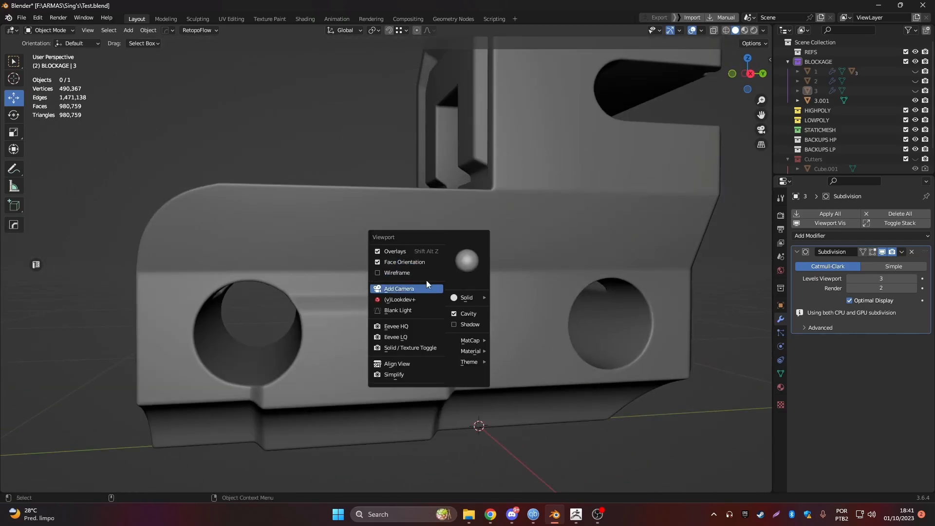
pyautogui.click(407, 274)
pyautogui.moveTo(330, 184); pyautogui.dragTo(342, 227, button='middle')
pyautogui.scroll(3, 537, 304)
pyautogui.scroll(4, 589, 220)
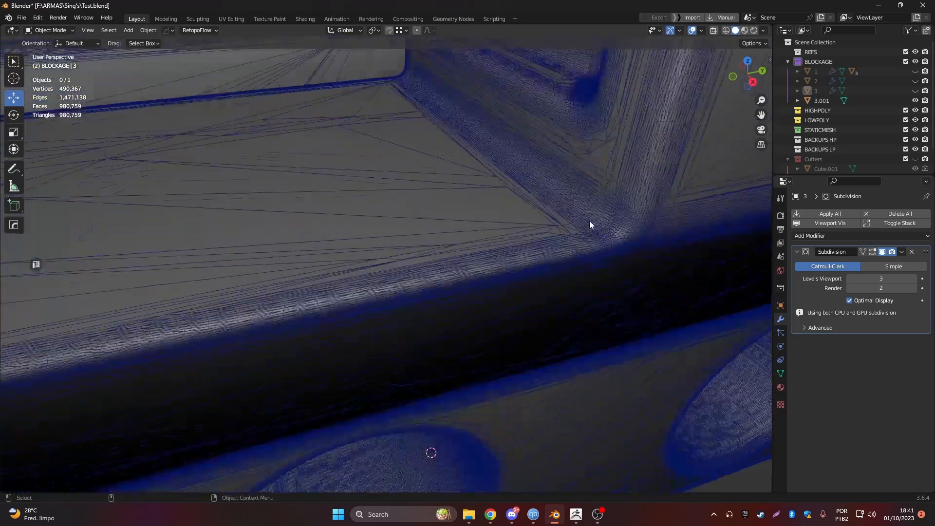
pyautogui.scroll(-4, 613, 195)
pyautogui.scroll(-7, 613, 194)
pyautogui.keyDown('alt'); pyautogui.moveTo(468, 236); pyautogui.dragTo(395, 231); pyautogui.keyUp('alt')
pyautogui.scroll(3, 378, 159)
pyautogui.scroll(2, 542, 253)
# - Hide the wireframe overlay and view the whole imported model from the front corner
pyautogui.hotkey('alt', 'v')
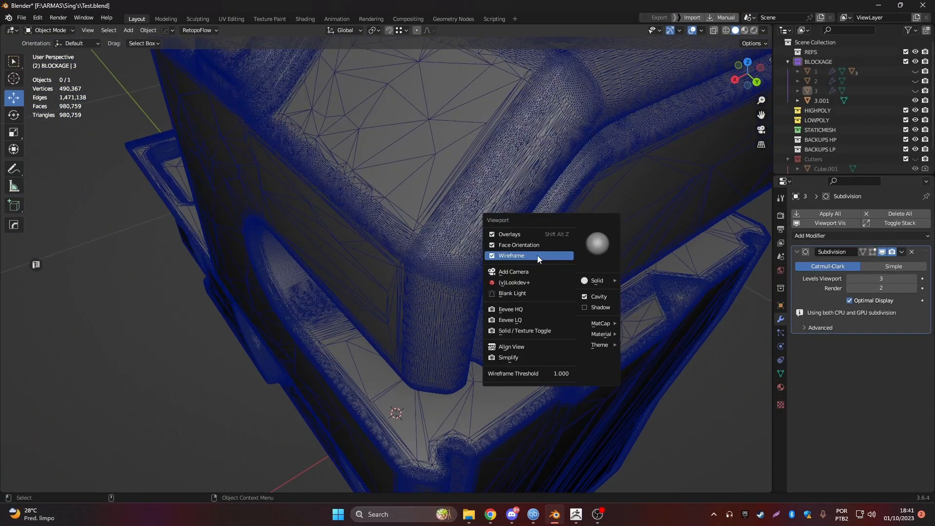
pyautogui.click(537, 255)
pyautogui.scroll(-6, 536, 256)
pyautogui.keyDown('alt'); pyautogui.moveTo(584, 263); pyautogui.dragTo(502, 247); pyautogui.keyUp('alt')
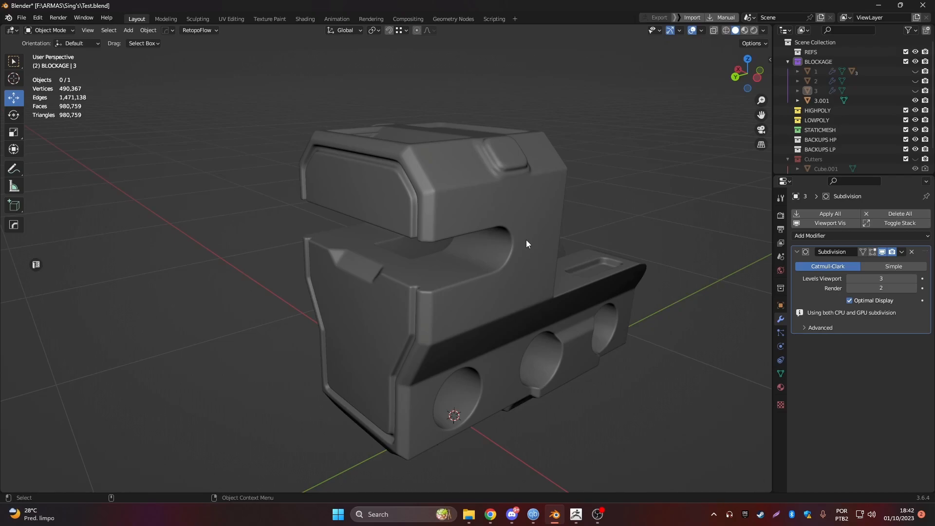
pyautogui.keyDown('alt'); pyautogui.scroll(-1, 662, 356); pyautogui.keyUp('alt')
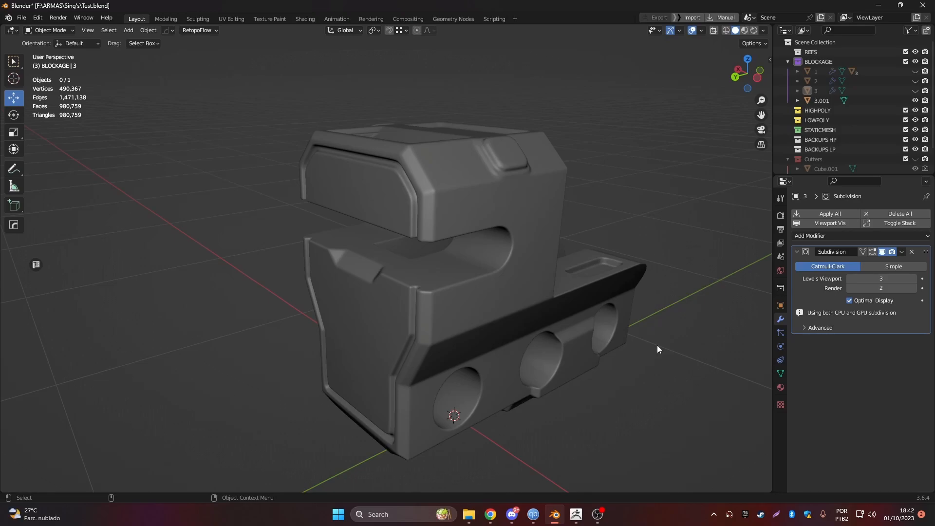